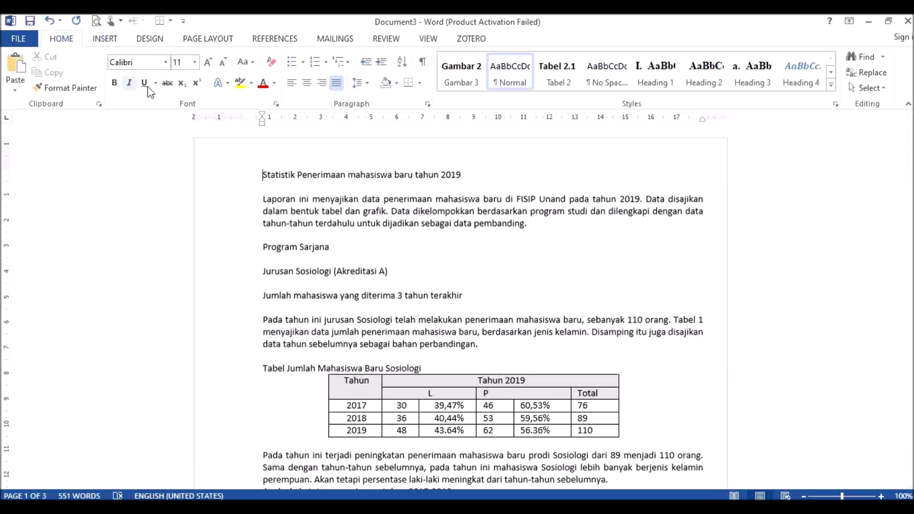
# Create a new blank document.
pyautogui.click(19, 40)
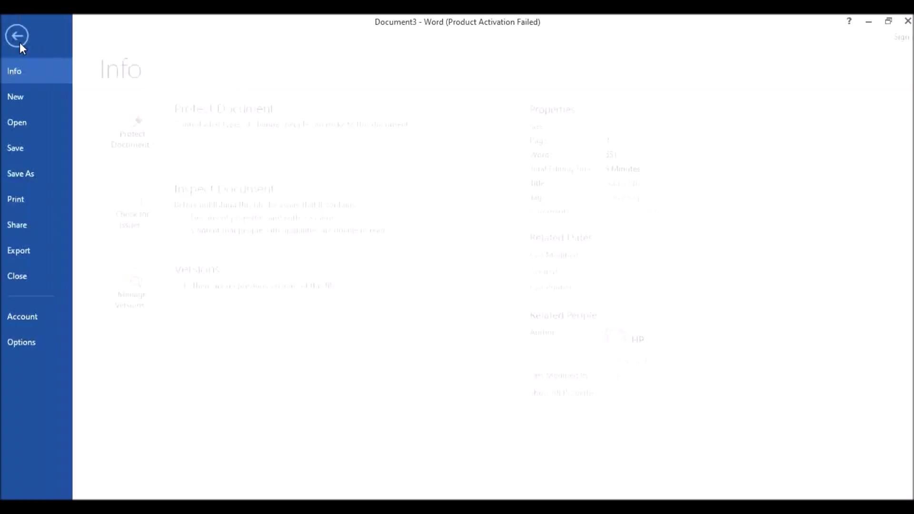
pyautogui.click(27, 97)
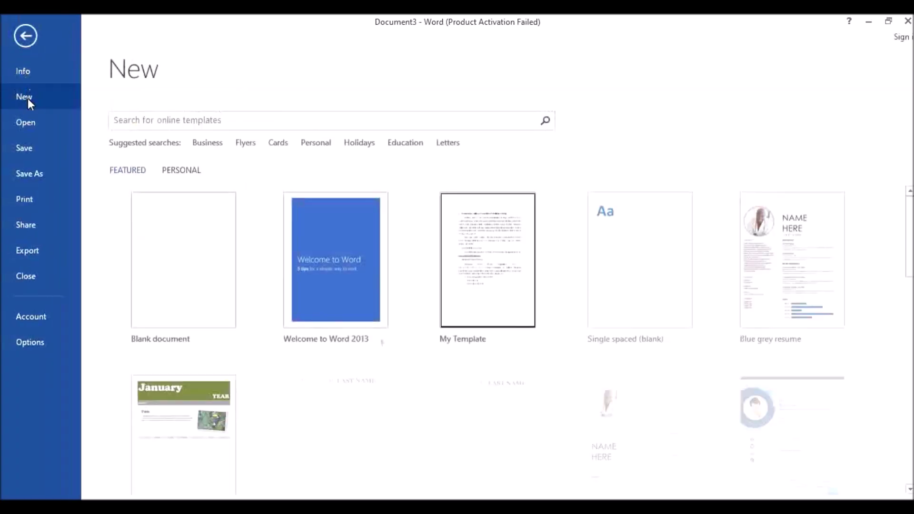
pyautogui.click(194, 246)
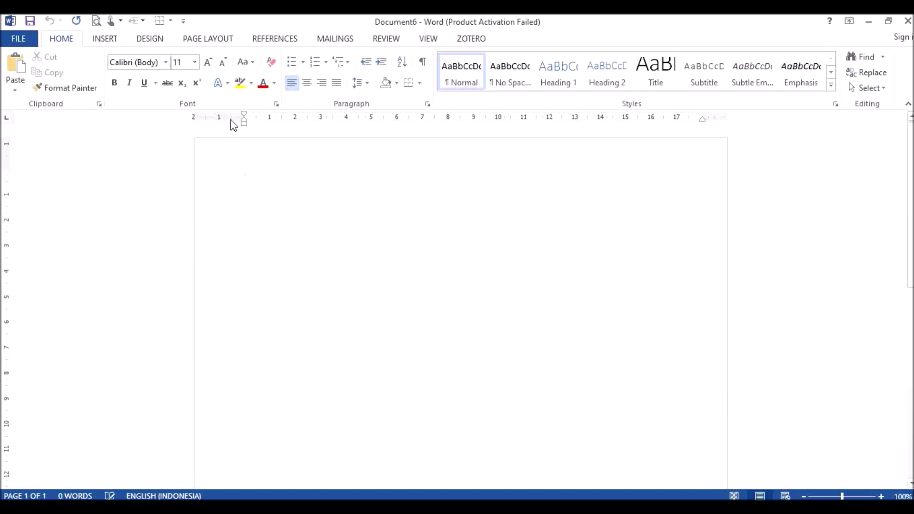
# Set the page margins to 3 cm at the top and left and 2 cm at the bottom and right.
pyautogui.click(218, 45)
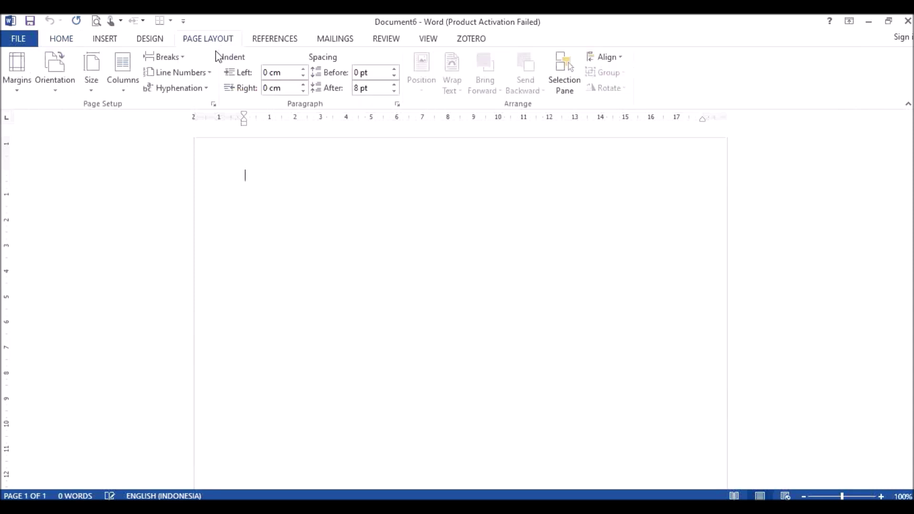
pyautogui.click(214, 104)
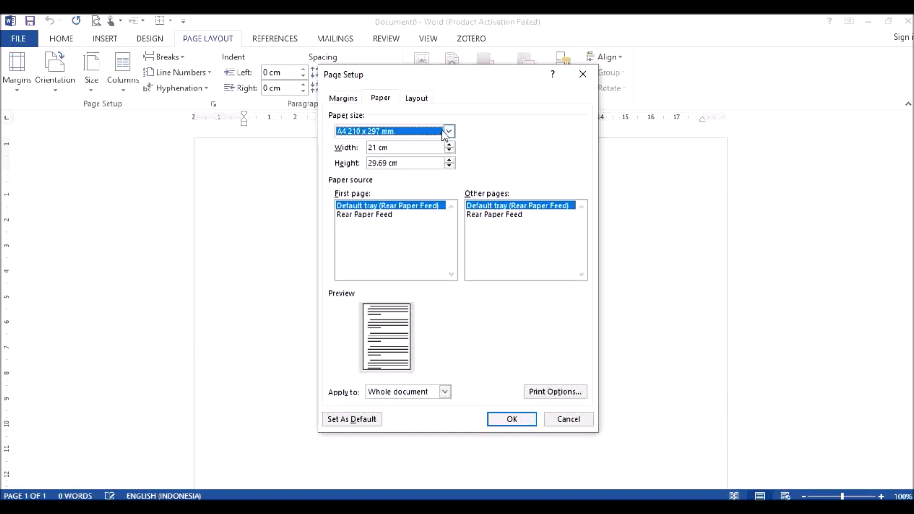
pyautogui.click(354, 101)
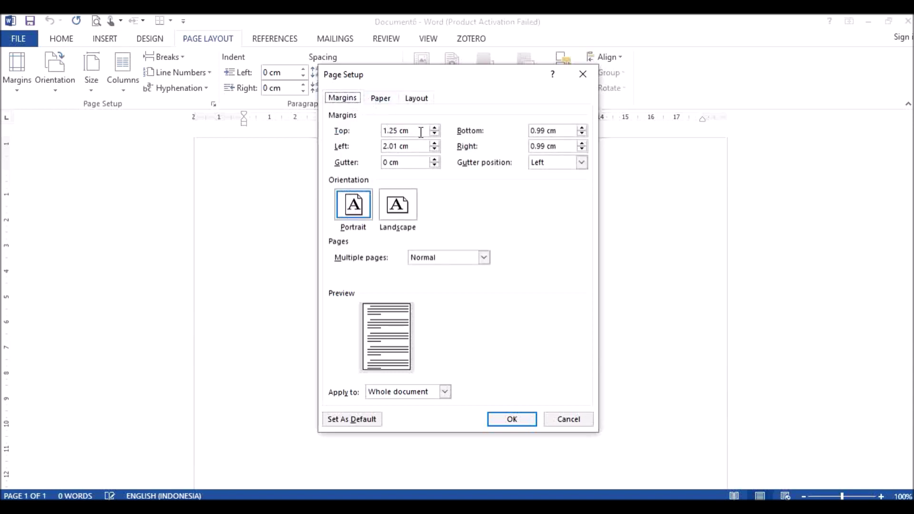
pyautogui.moveTo(420, 130); pyautogui.dragTo(380, 126)
pyautogui.write('3')
pyautogui.moveTo(419, 148); pyautogui.dragTo(370, 141)
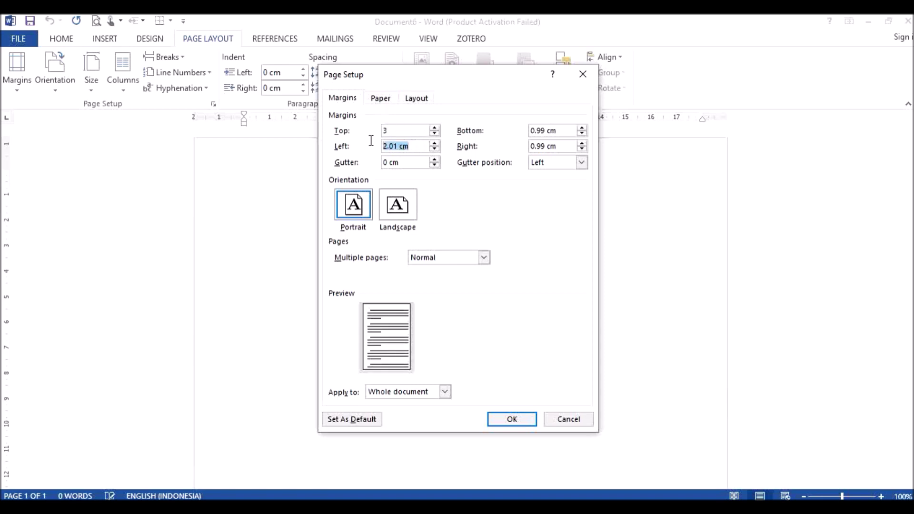
pyautogui.write('2')
pyautogui.moveTo(562, 130); pyautogui.dragTo(506, 134)
pyautogui.write('2')
pyautogui.moveTo(559, 146); pyautogui.dragTo(522, 145)
pyautogui.write('2')
pyautogui.write('3')
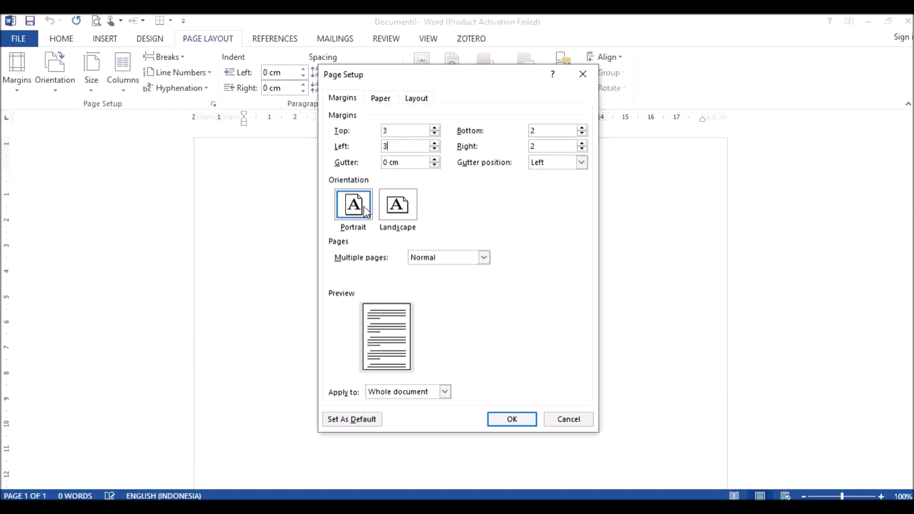
pyautogui.click(505, 421)
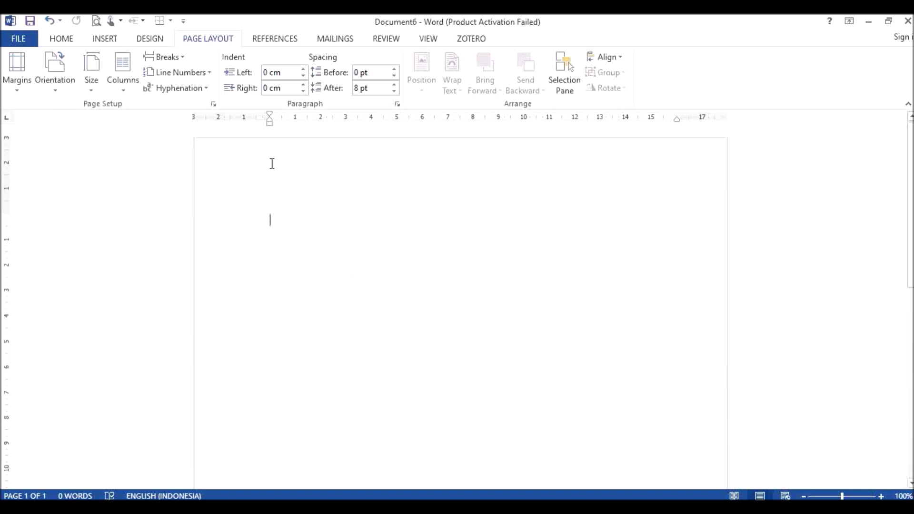
# Modify the Normal style to Times New Roman, 12 pt, with justified alignment and 1.5 line spacing.
pyautogui.click(62, 38)
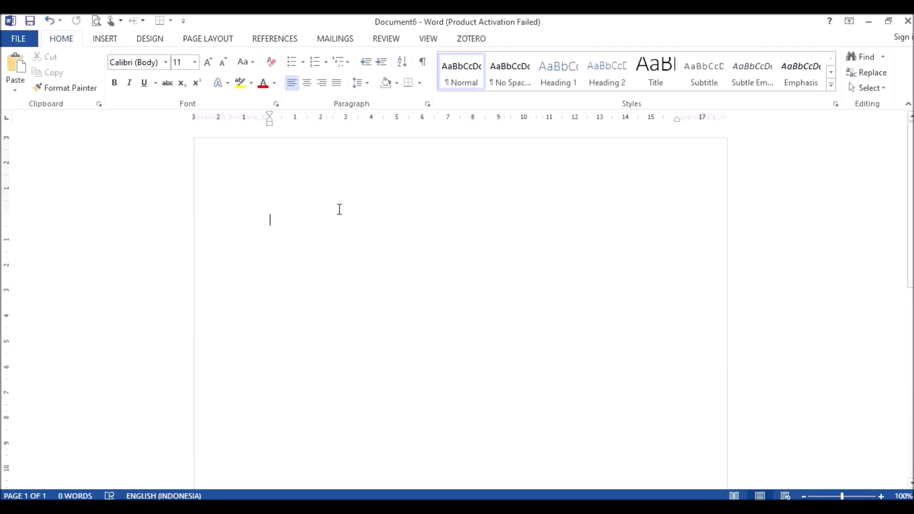
pyautogui.rightClick(466, 84)
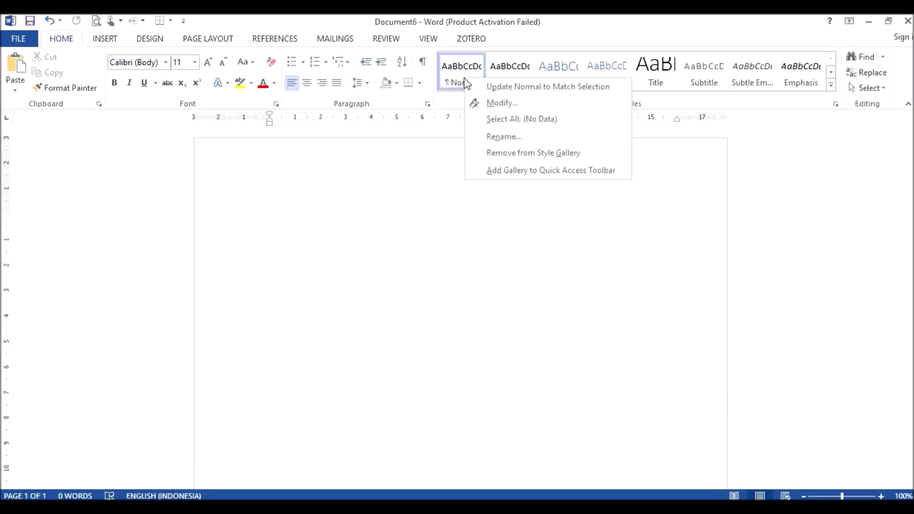
pyautogui.click(500, 103)
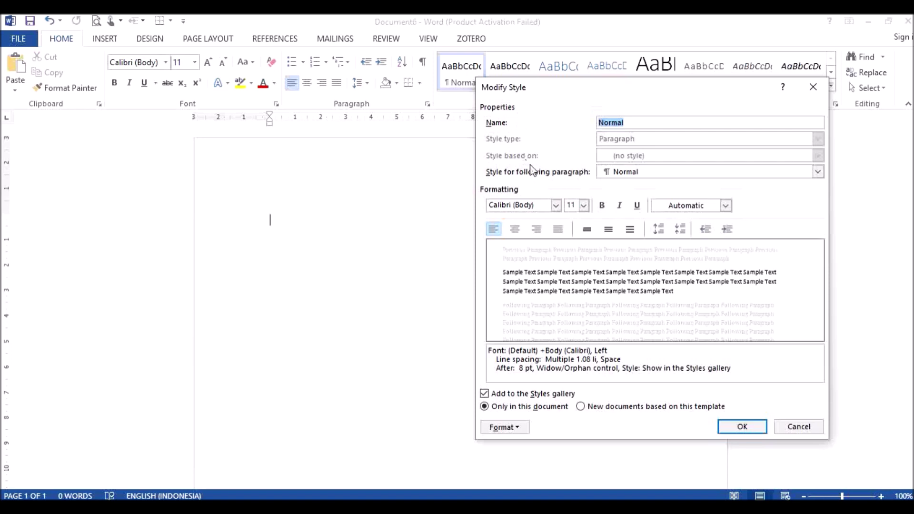
pyautogui.click(555, 206)
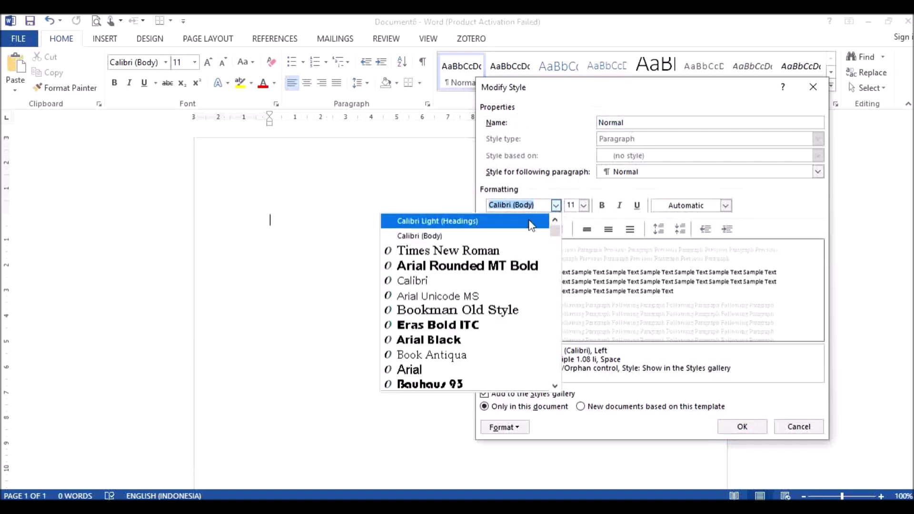
pyautogui.click(490, 255)
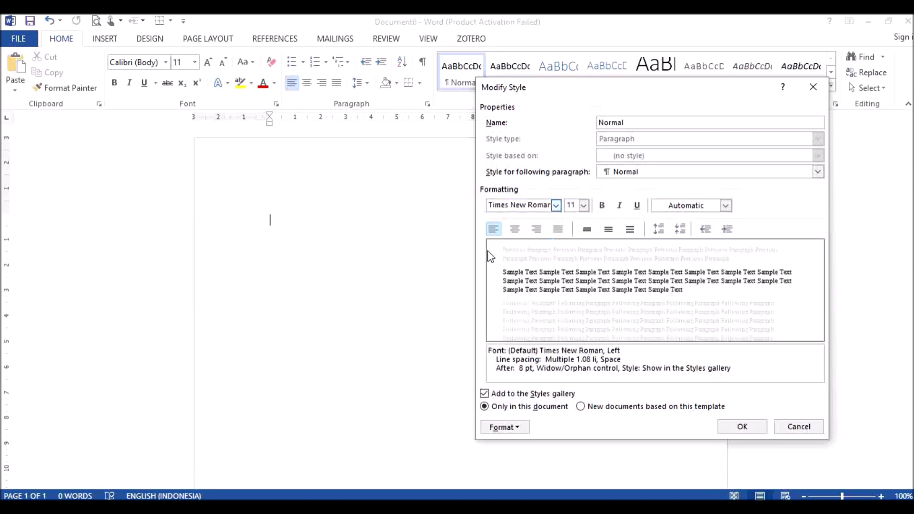
pyautogui.click(584, 206)
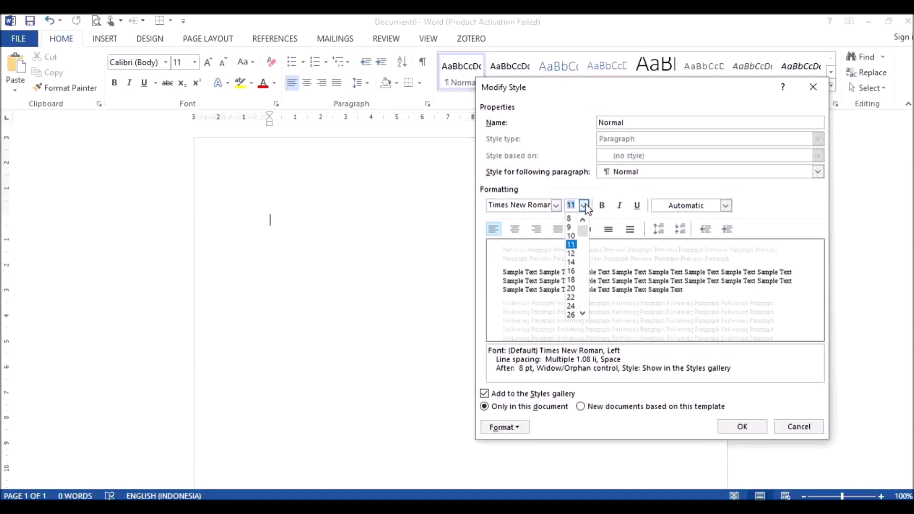
pyautogui.click(577, 257)
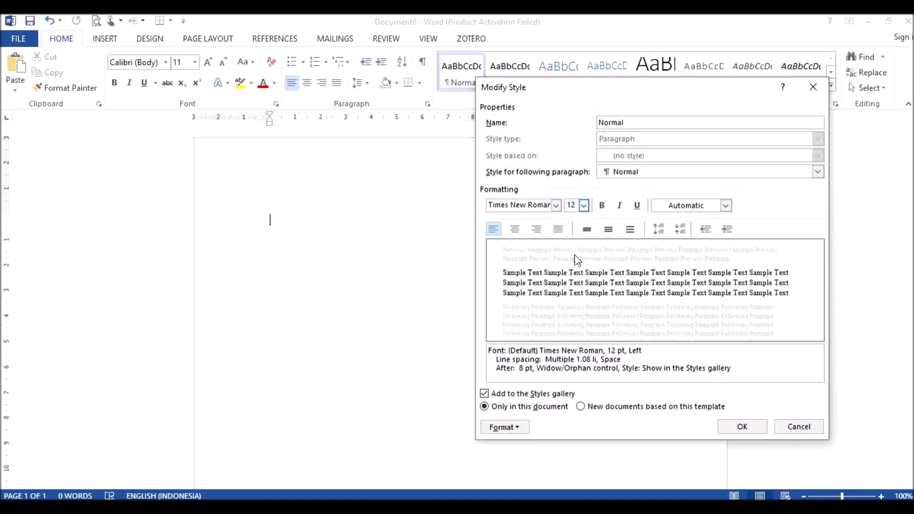
pyautogui.click(558, 230)
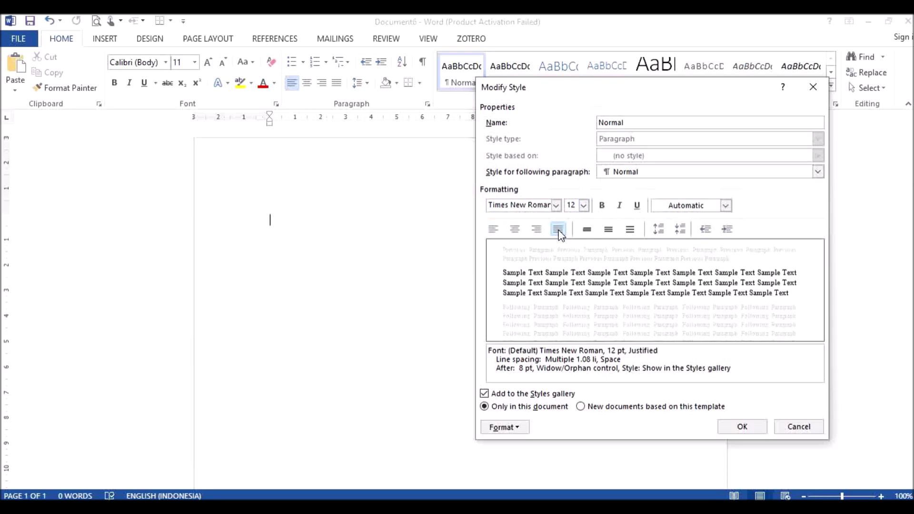
pyautogui.click(612, 232)
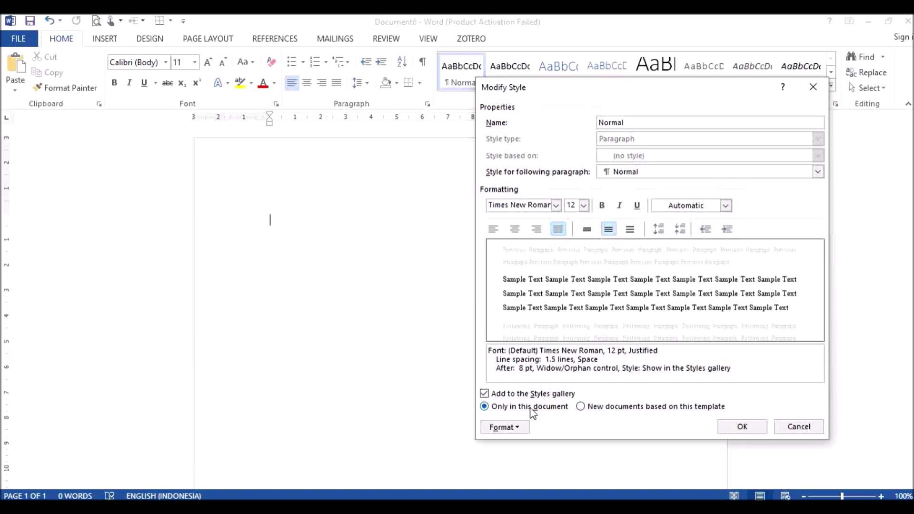
# Give the Normal style 0 pt spacing after paragraphs and a 1.27 cm first-line indent, and apply the style changes.
pyautogui.click(521, 428)
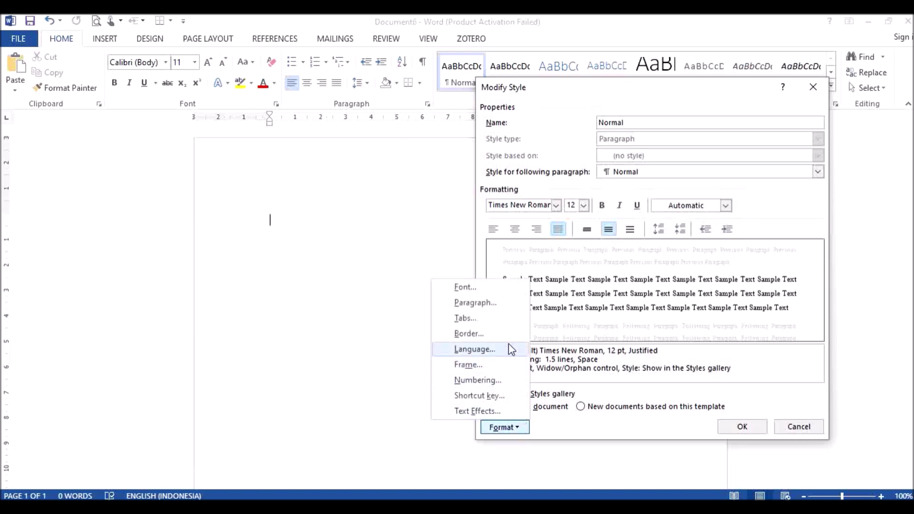
pyautogui.click(499, 306)
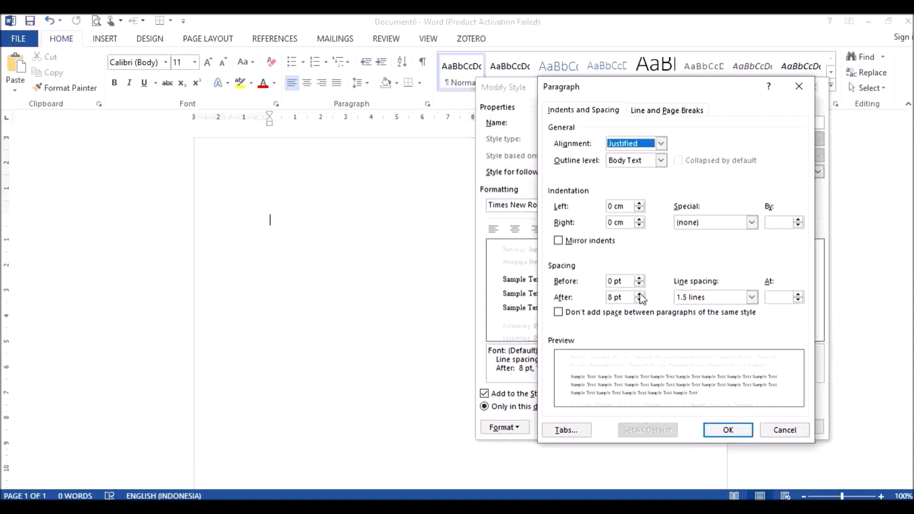
pyautogui.click(639, 294)
pyautogui.click(639, 299)
pyautogui.click(640, 299)
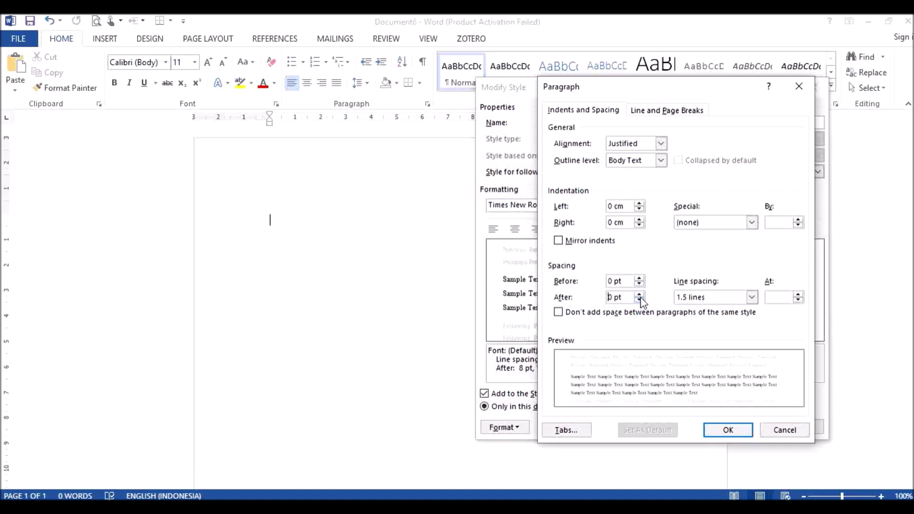
pyautogui.click(712, 225)
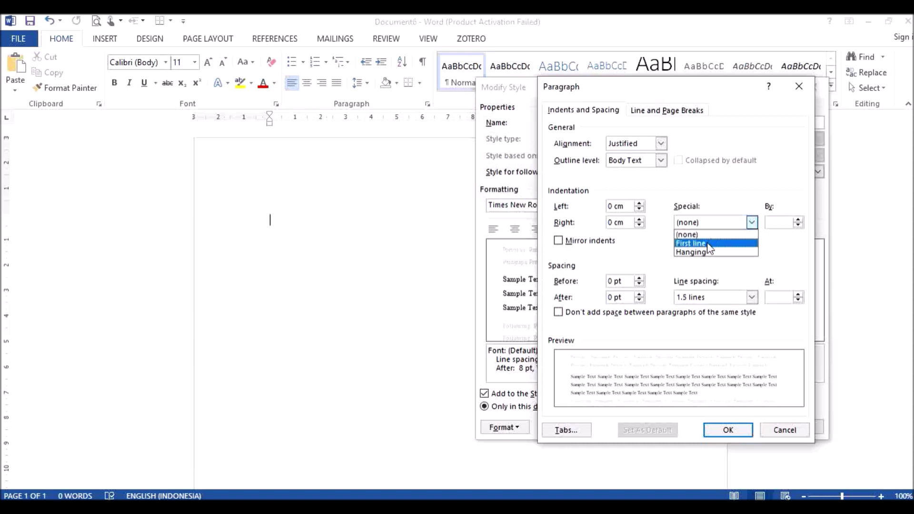
pyautogui.click(706, 243)
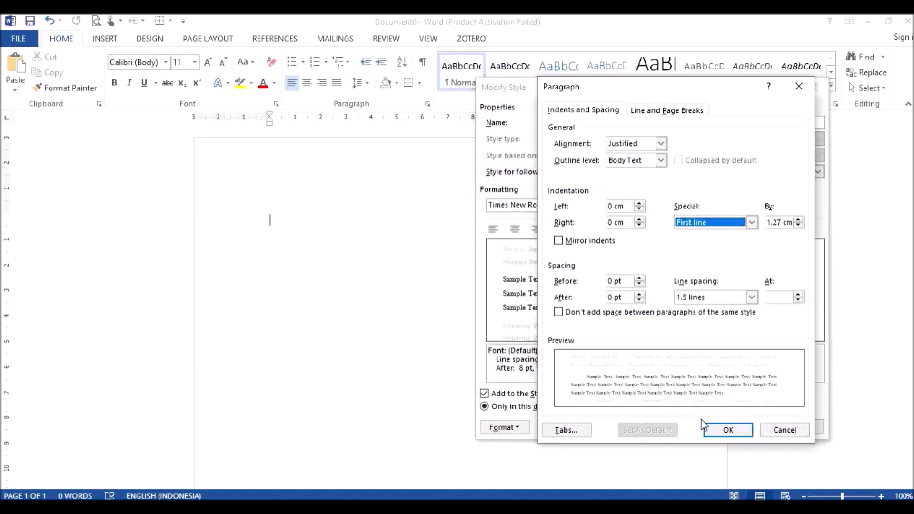
pyautogui.click(722, 430)
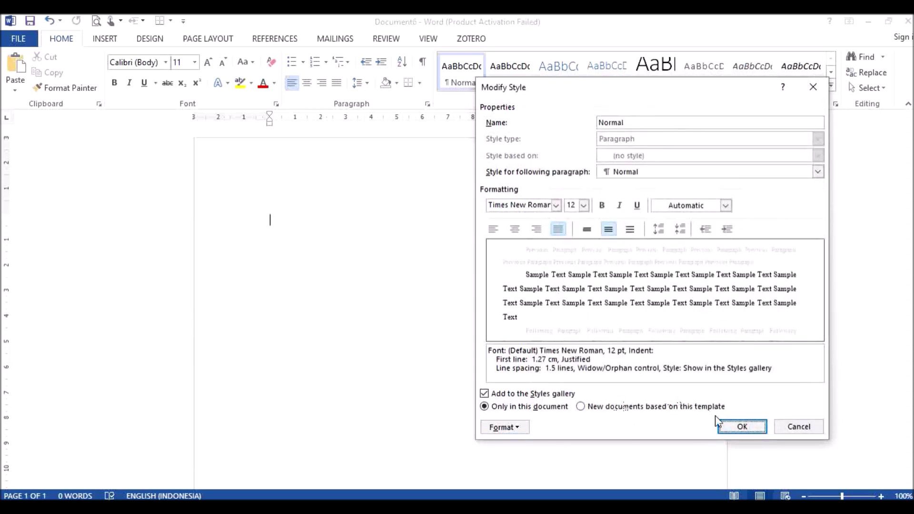
pyautogui.click(742, 426)
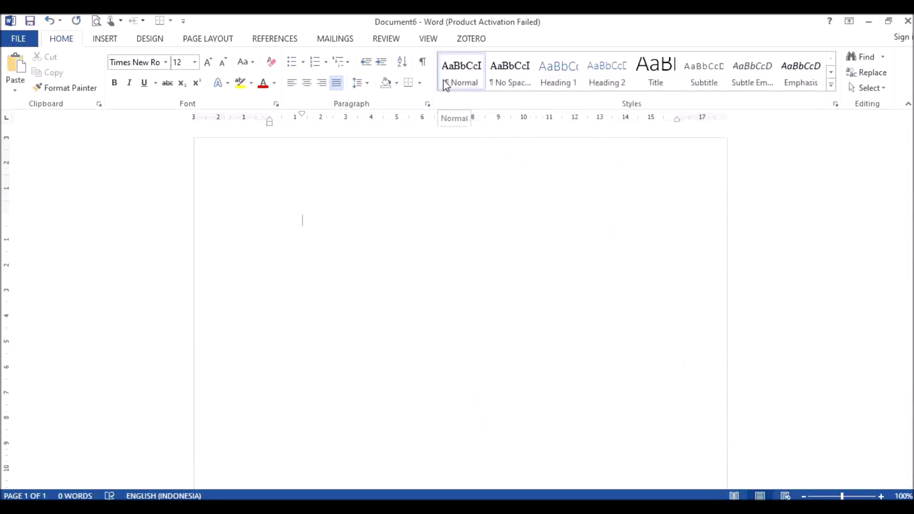
# Modify the Heading 1 style's font to Times New Roman, 12 pt, with the Automatic colour.
pyautogui.rightClick(564, 85)
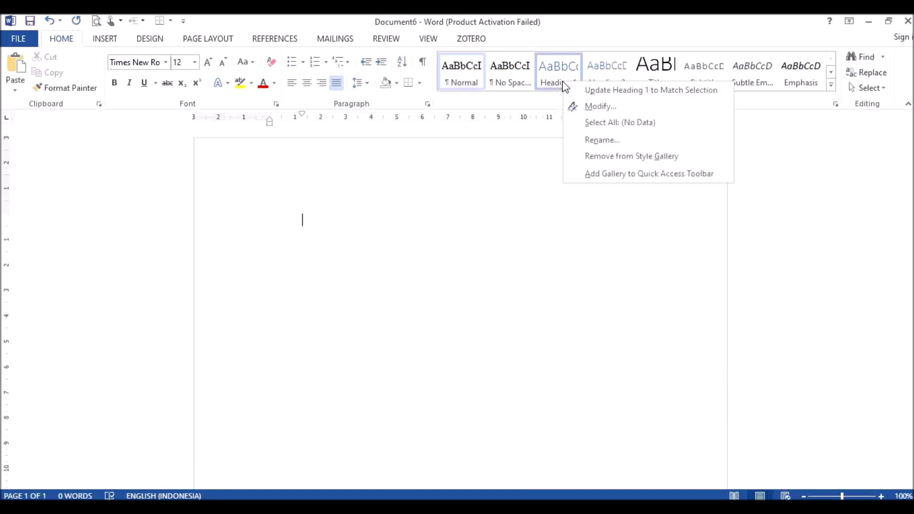
pyautogui.click(590, 107)
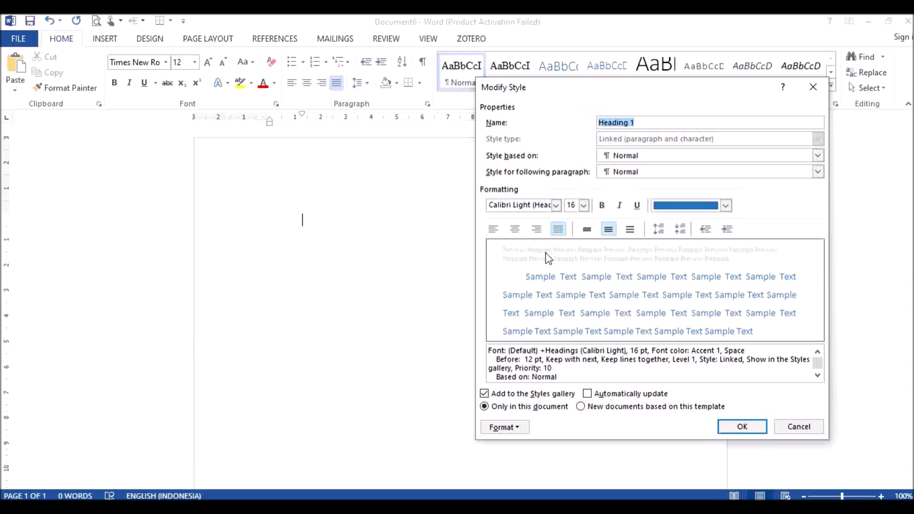
pyautogui.click(554, 208)
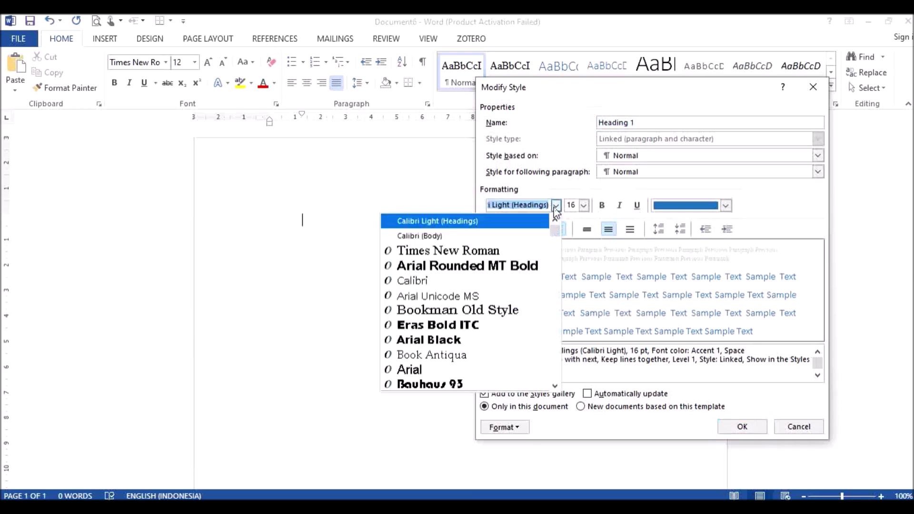
pyautogui.click(489, 252)
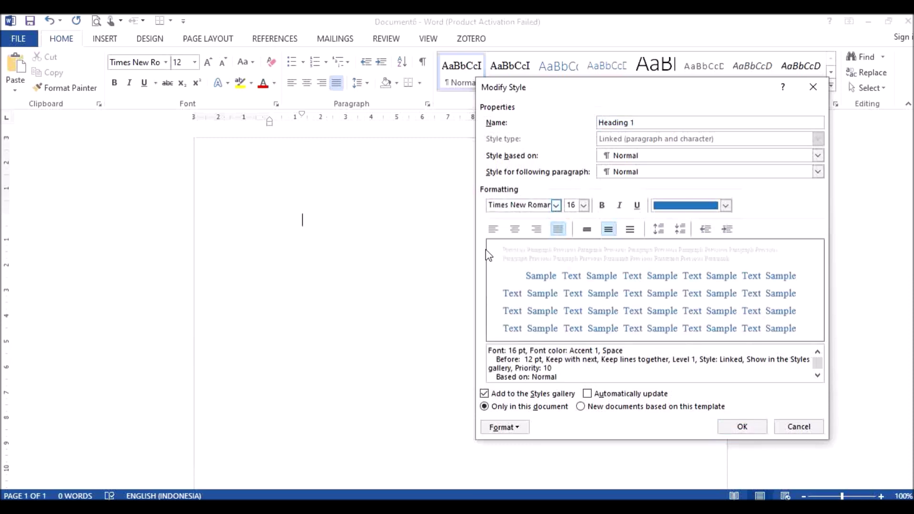
pyautogui.click(584, 205)
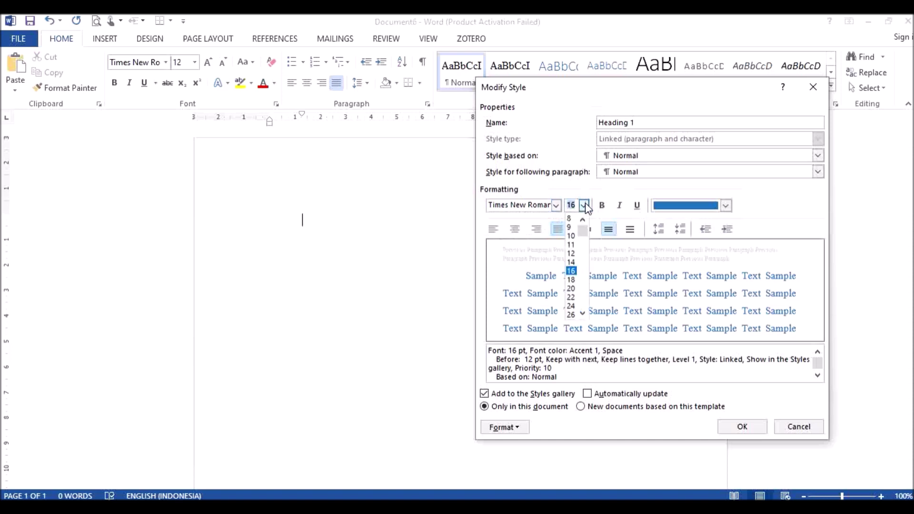
pyautogui.click(576, 251)
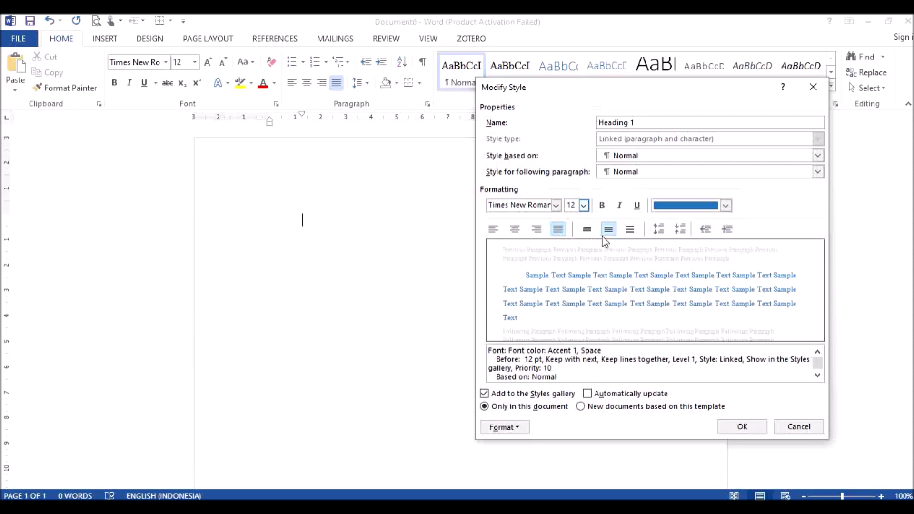
pyautogui.click(730, 209)
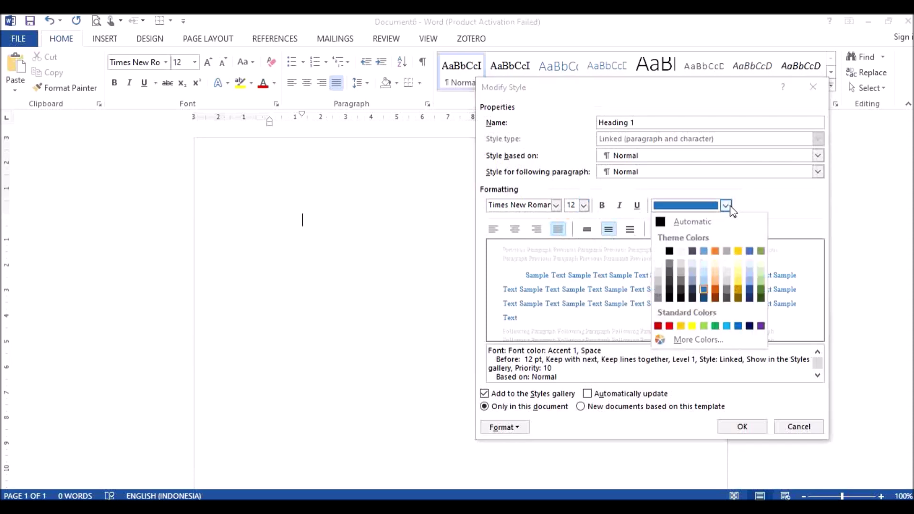
pyautogui.click(705, 222)
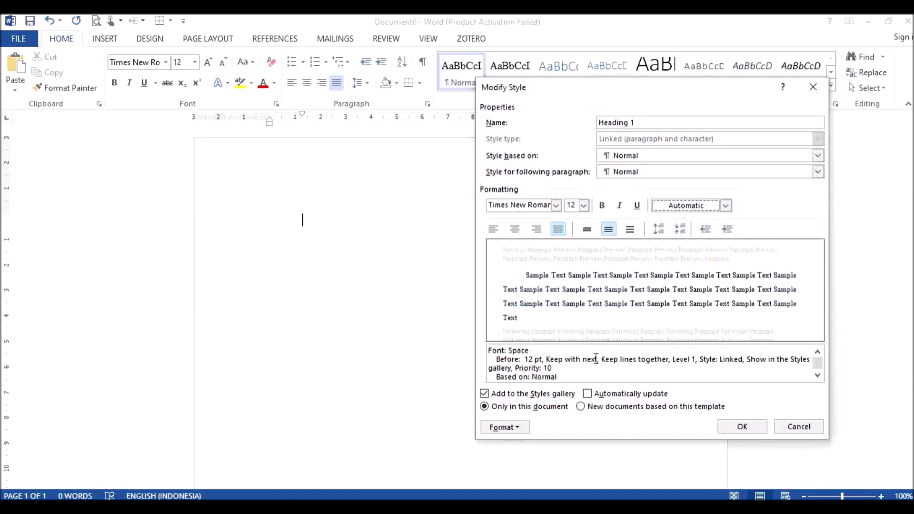
# Set the Heading 1 style's paragraph spacing to 6 pt before and after, with a 0.7 cm hanging indent.
pyautogui.click(518, 431)
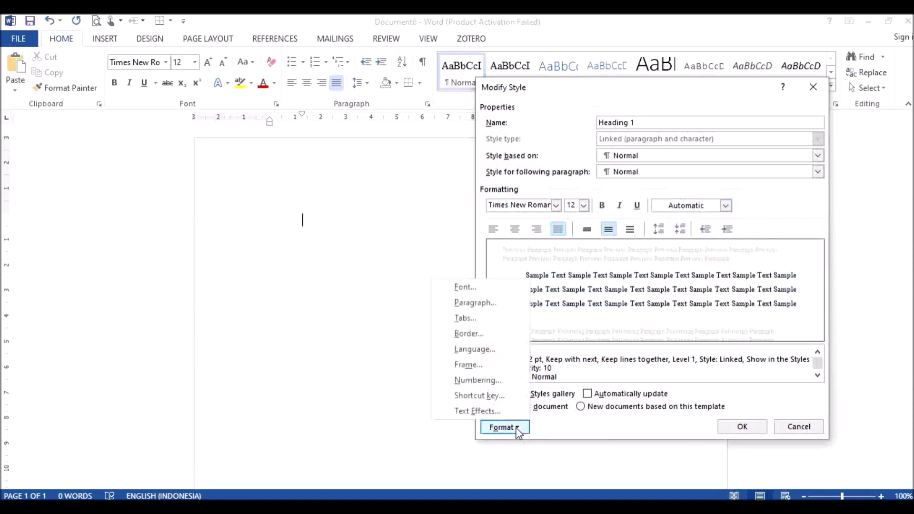
pyautogui.click(488, 305)
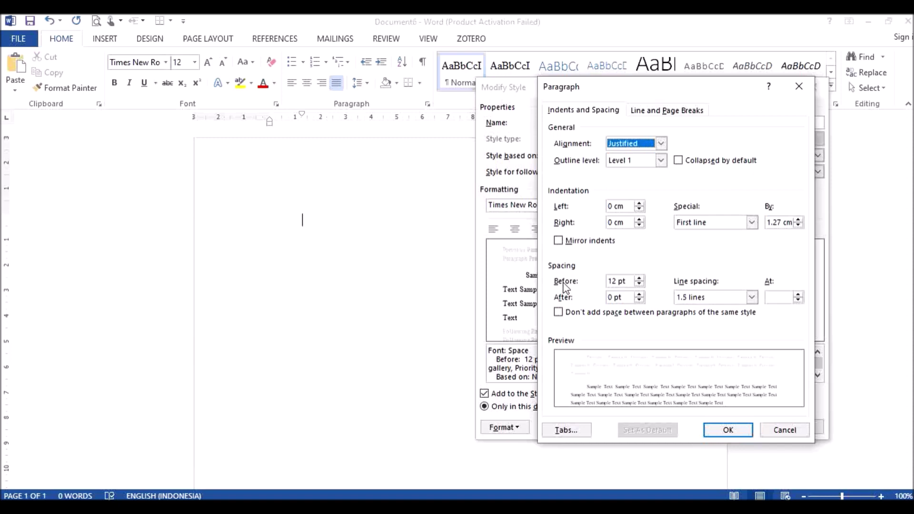
pyautogui.click(640, 284)
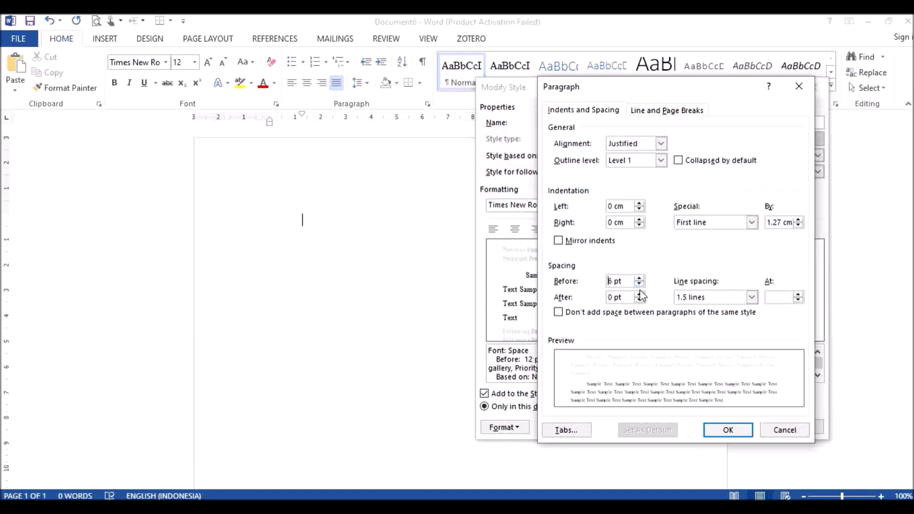
pyautogui.click(640, 295)
pyautogui.click(739, 226)
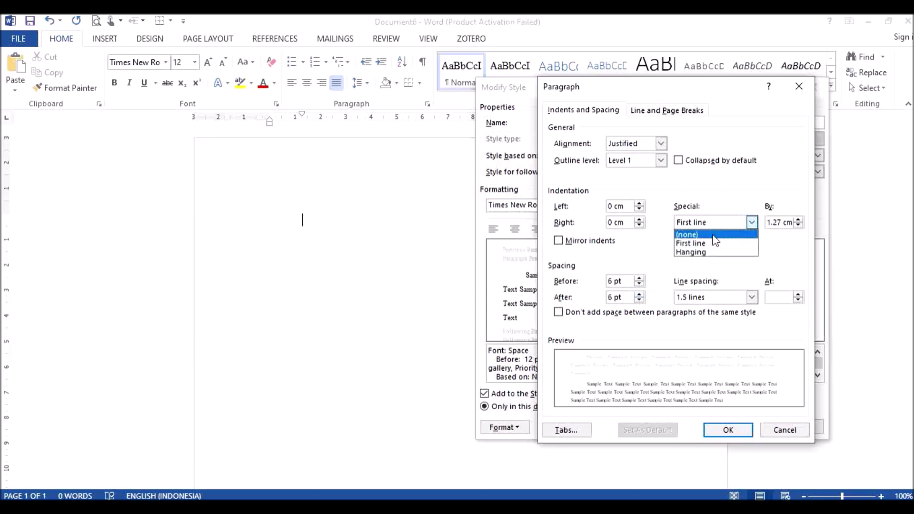
pyautogui.click(703, 253)
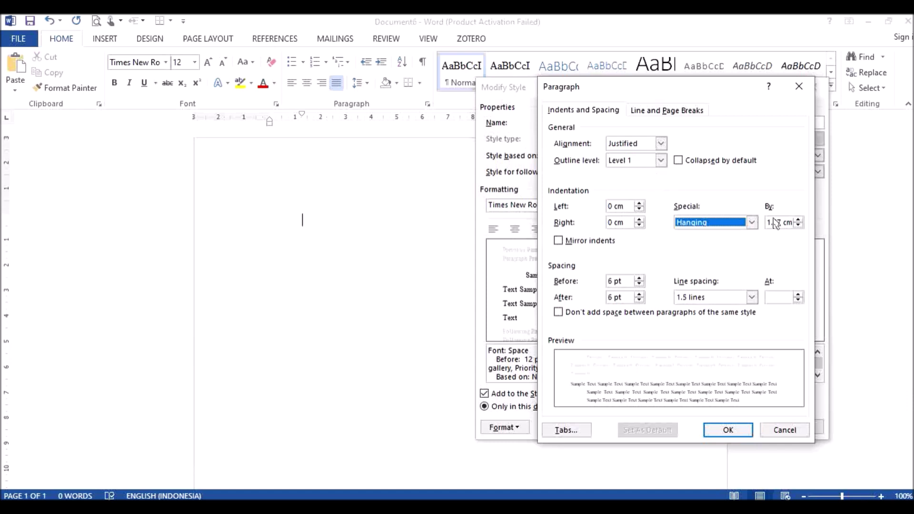
pyautogui.click(798, 226)
pyautogui.click(798, 225)
pyautogui.click(798, 226)
pyautogui.click(798, 226)
pyautogui.click(799, 225)
pyautogui.click(799, 225)
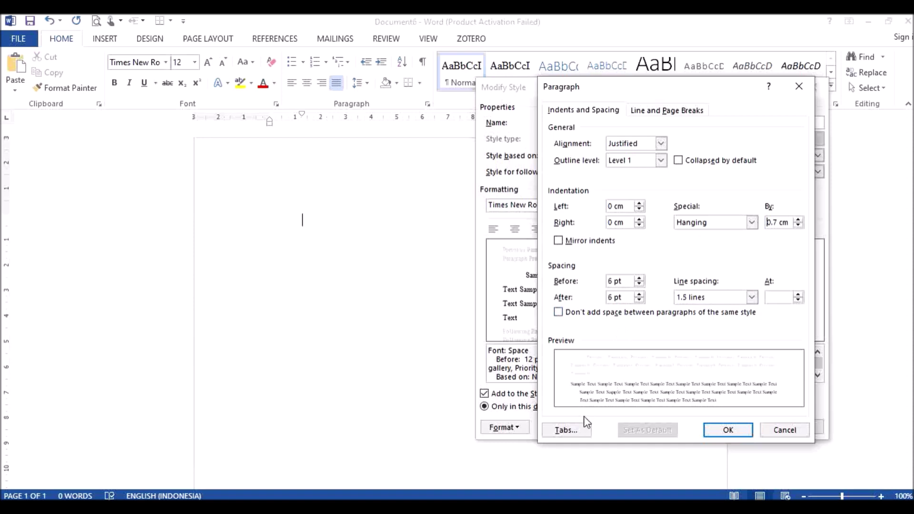
pyautogui.click(715, 431)
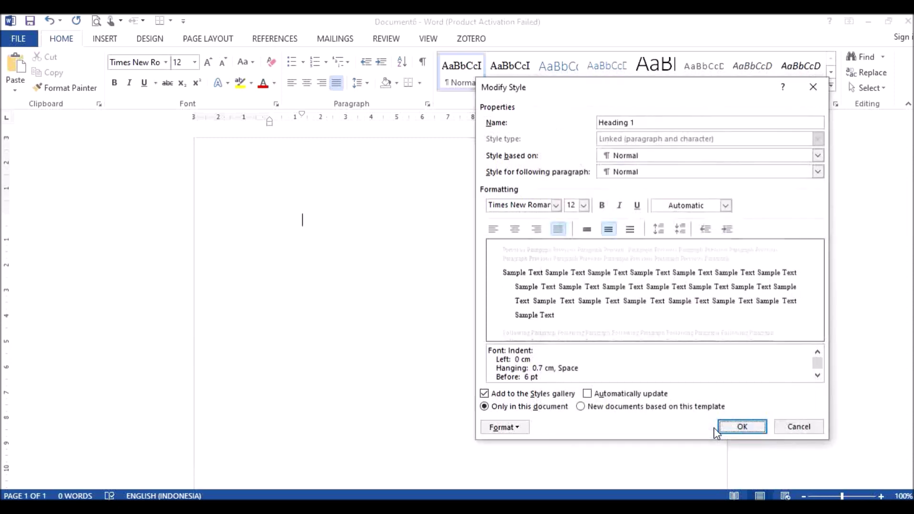
# Add the A., B., C. numbering format to the Heading 1 style.
pyautogui.click(513, 427)
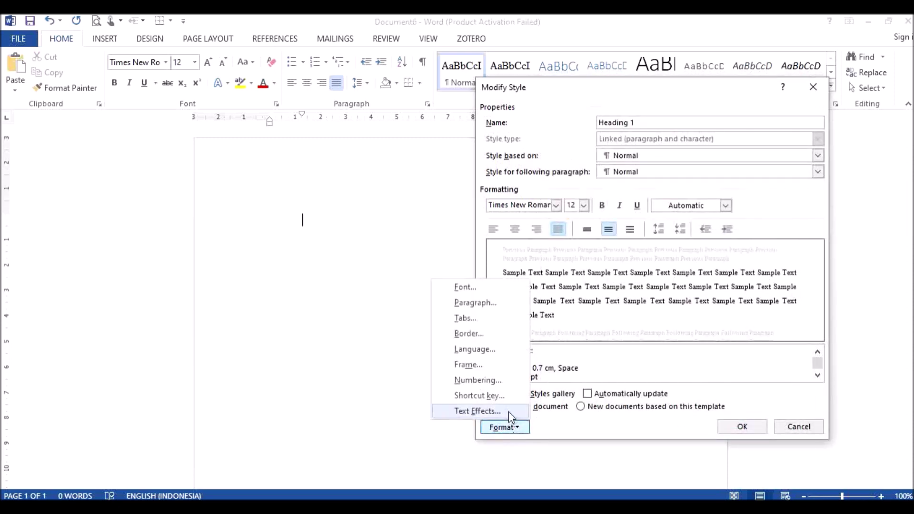
pyautogui.click(496, 384)
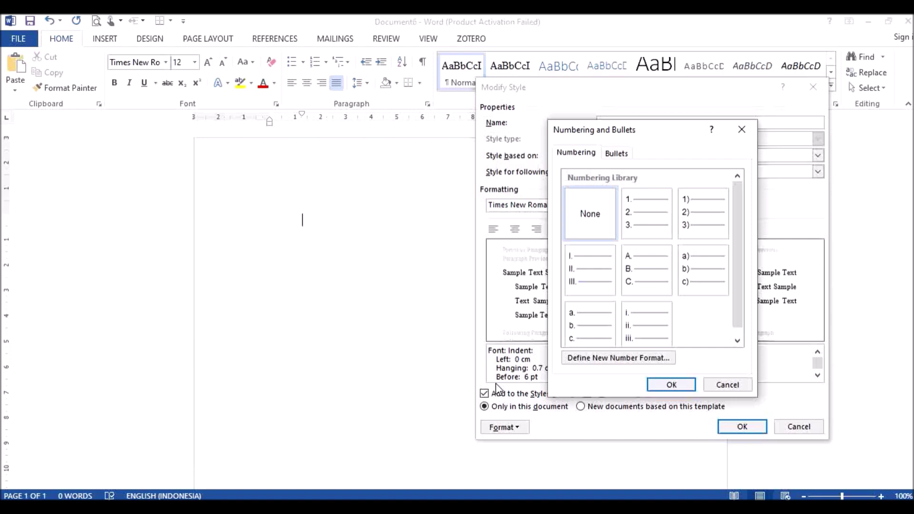
pyautogui.click(650, 284)
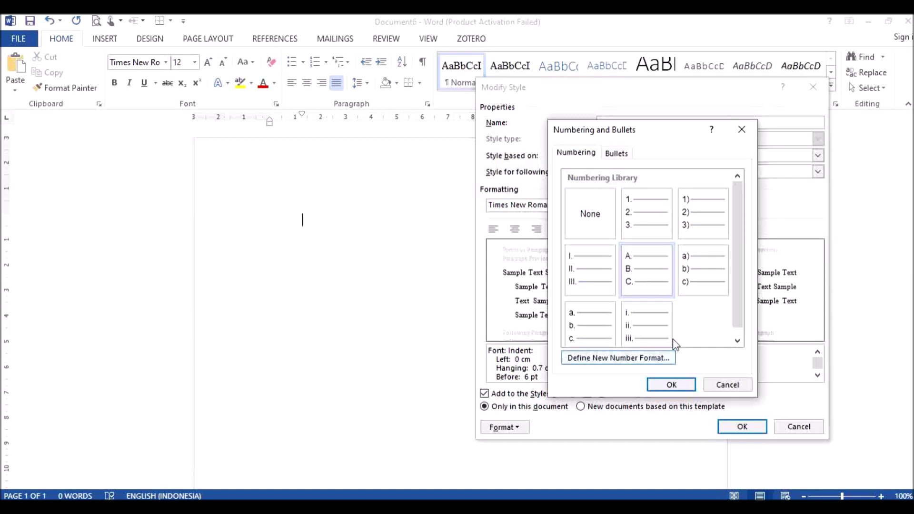
pyautogui.click(670, 384)
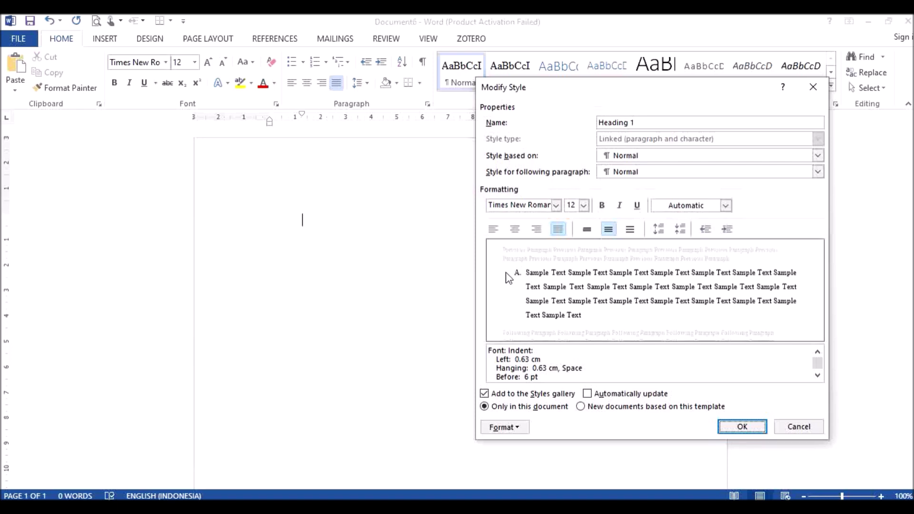
# Set the numbered Heading 1 style's left indent to 0 cm and apply the style changes.
pyautogui.click(529, 427)
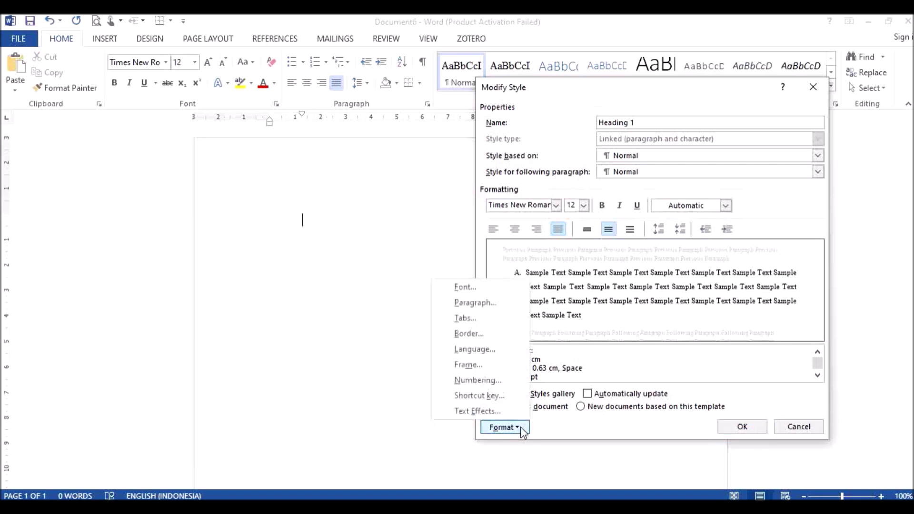
pyautogui.click(484, 303)
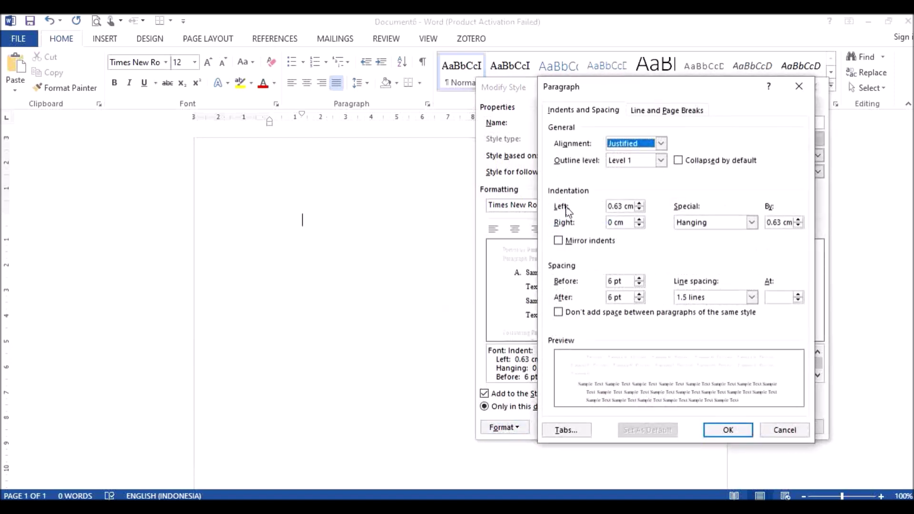
pyautogui.click(640, 215)
pyautogui.click(639, 214)
pyautogui.click(640, 215)
pyautogui.click(640, 214)
pyautogui.click(639, 214)
pyautogui.click(640, 209)
pyautogui.click(639, 209)
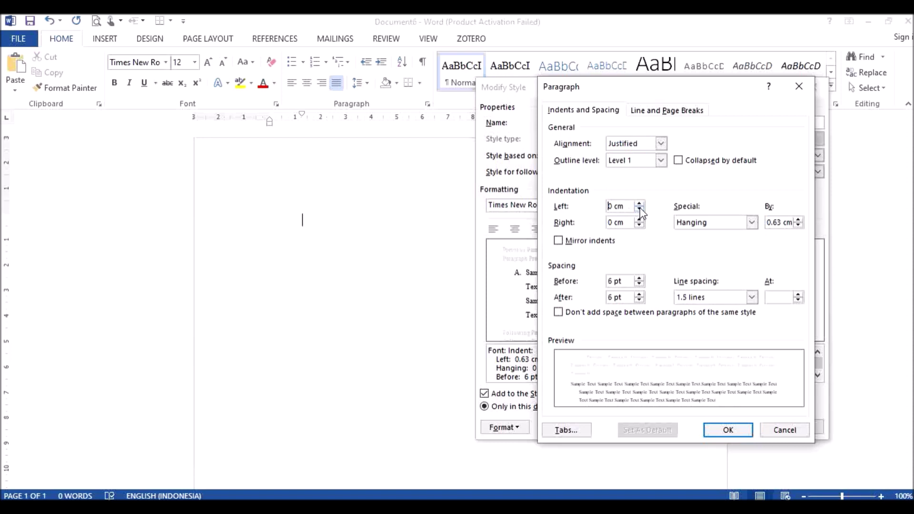
pyautogui.click(728, 428)
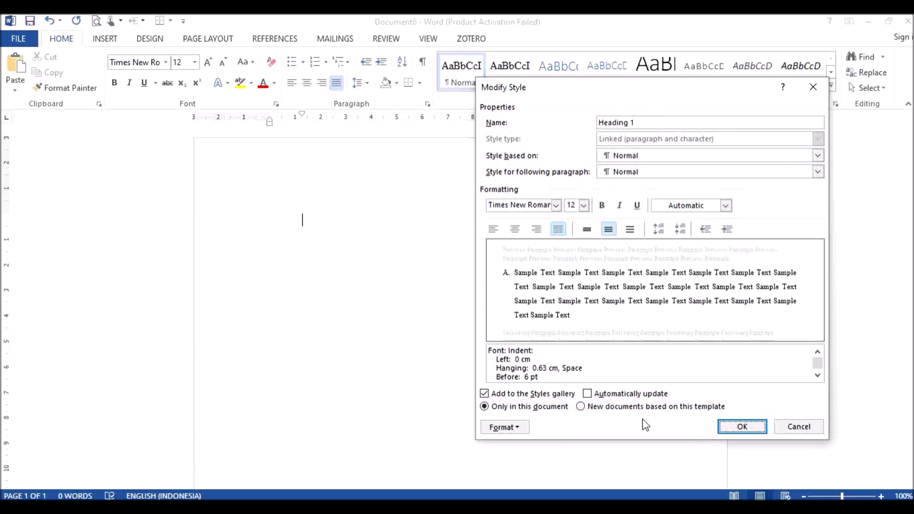
pyautogui.click(733, 428)
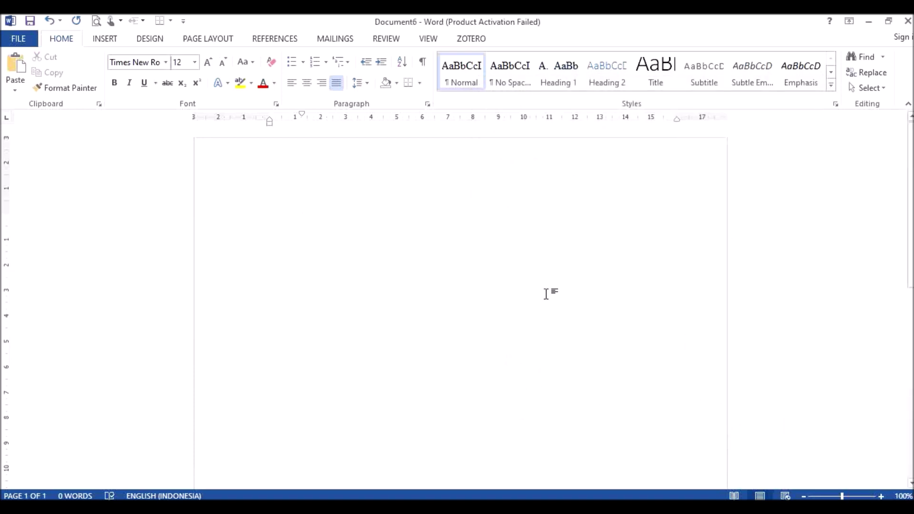
# Modify the Heading 2 style's font to Times New Roman, 12 pt, with the Automatic colour.
pyautogui.click(560, 84)
pyautogui.click(603, 84)
pyautogui.rightClick(600, 85)
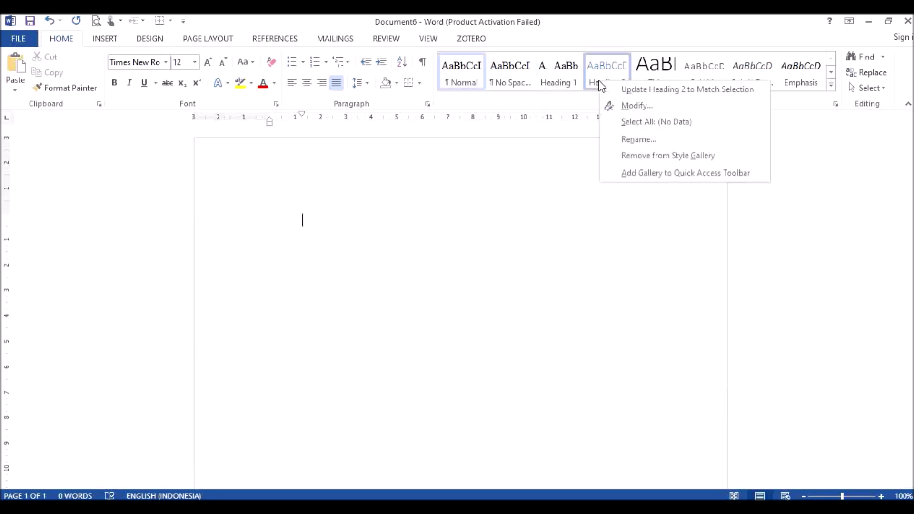
pyautogui.click(623, 106)
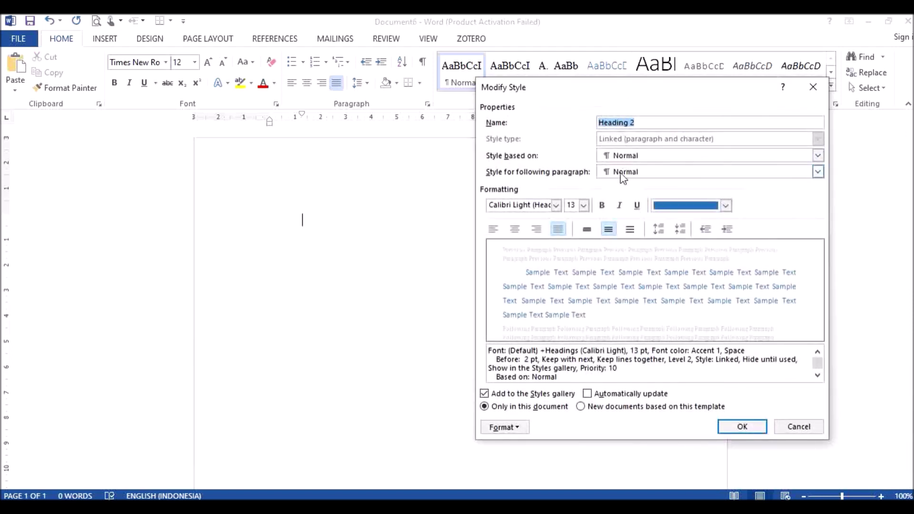
pyautogui.click(556, 203)
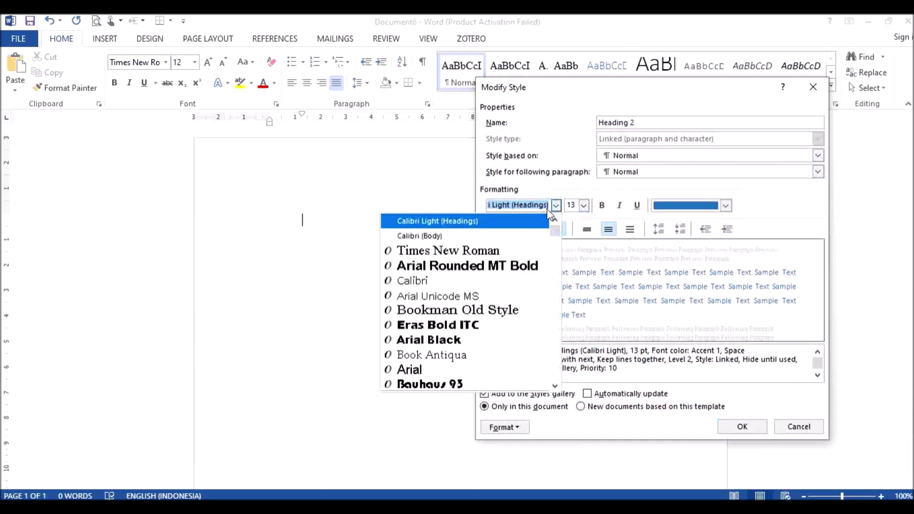
pyautogui.click(504, 250)
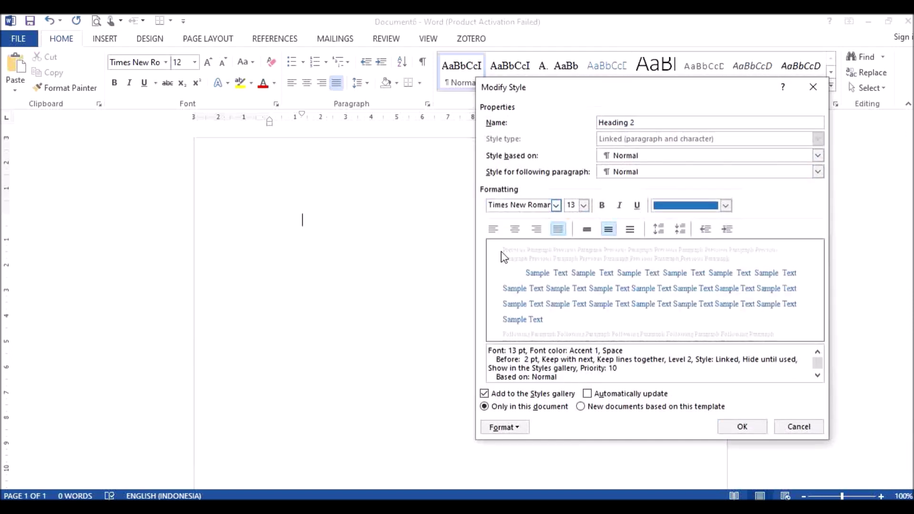
pyautogui.click(583, 205)
pyautogui.click(574, 253)
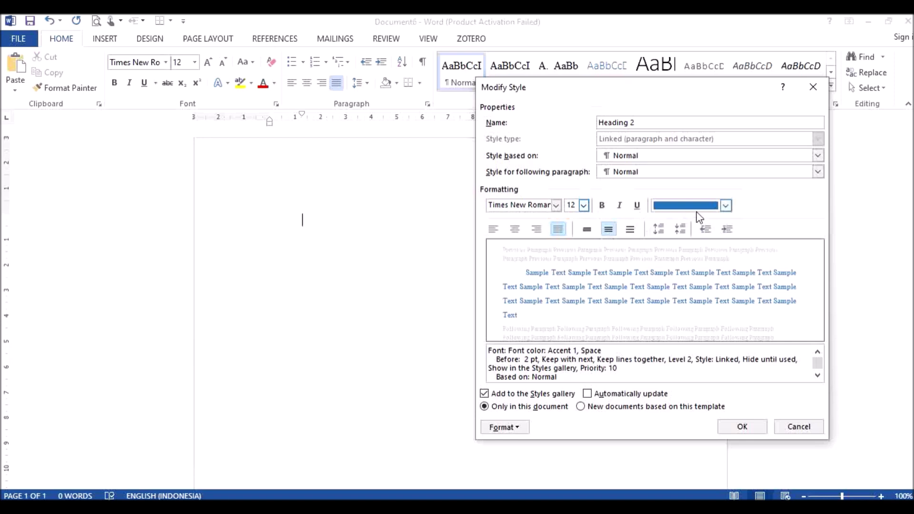
pyautogui.click(725, 205)
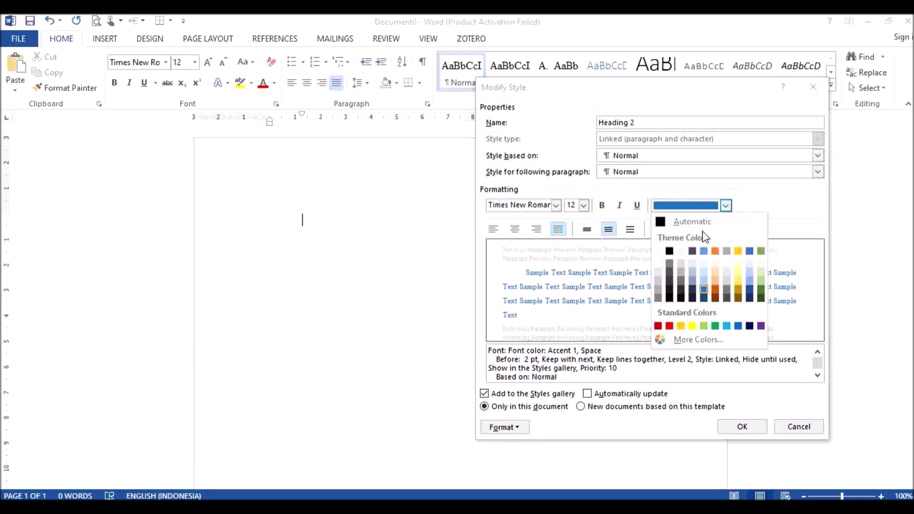
pyautogui.click(693, 223)
# Add the 1., 2., 3. numbering format to the Heading 2 style.
pyautogui.click(504, 427)
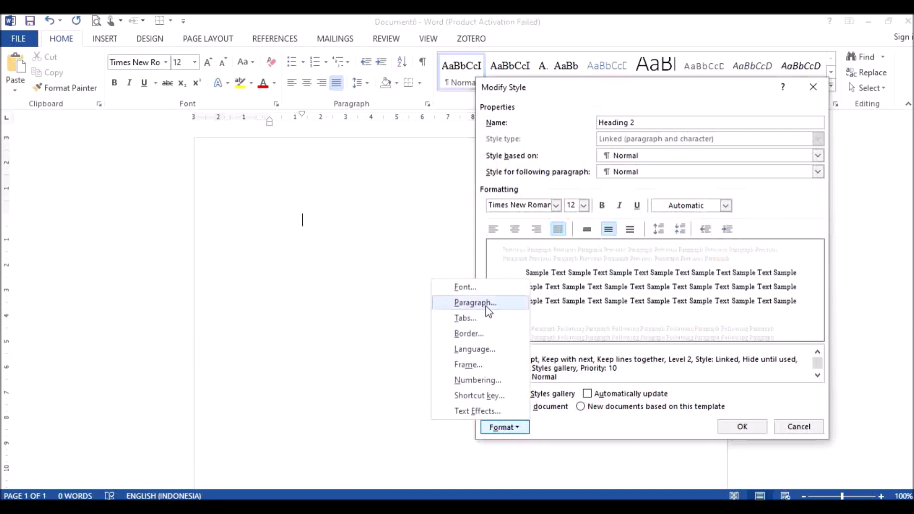
pyautogui.click(477, 380)
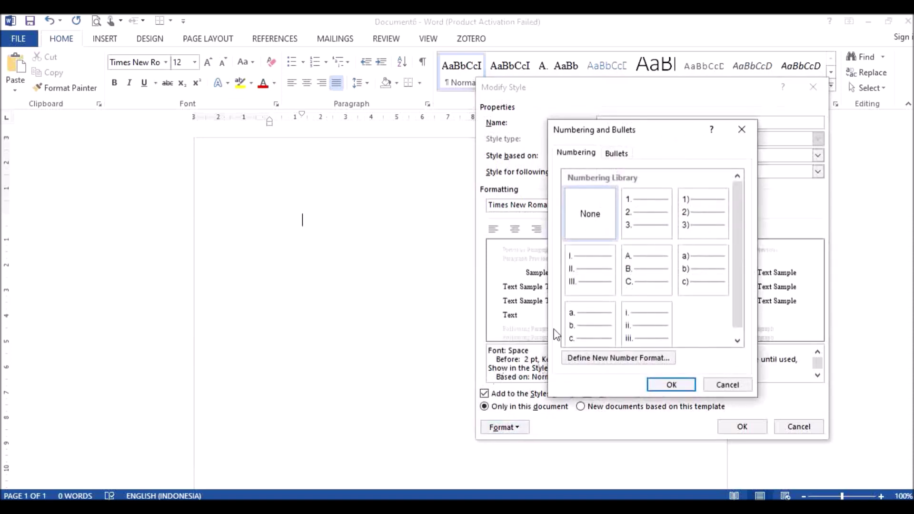
pyautogui.click(638, 223)
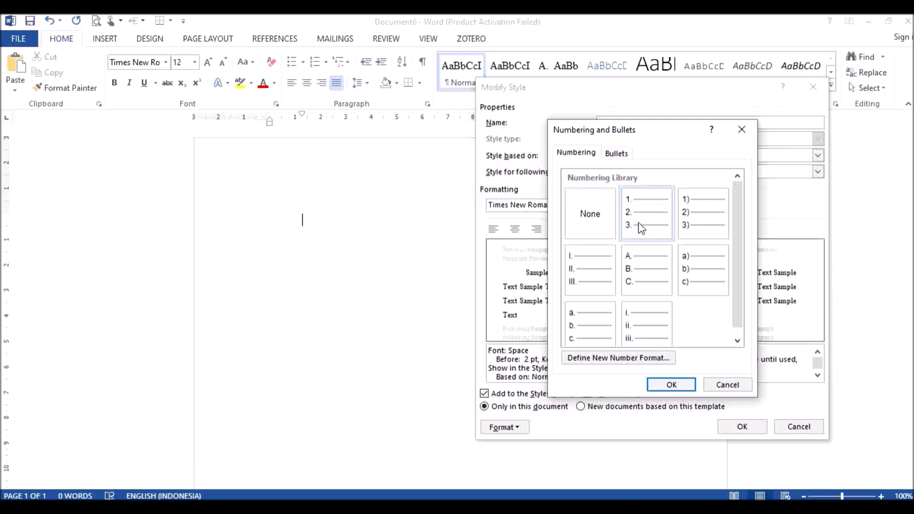
pyautogui.click(665, 388)
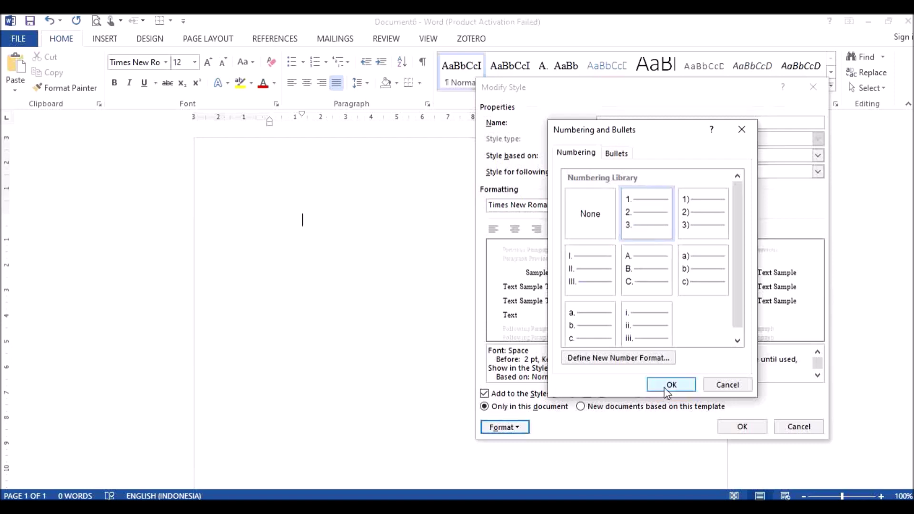
# Set the Heading 2 style's left paragraph indent to 0 cm.
pyautogui.click(503, 430)
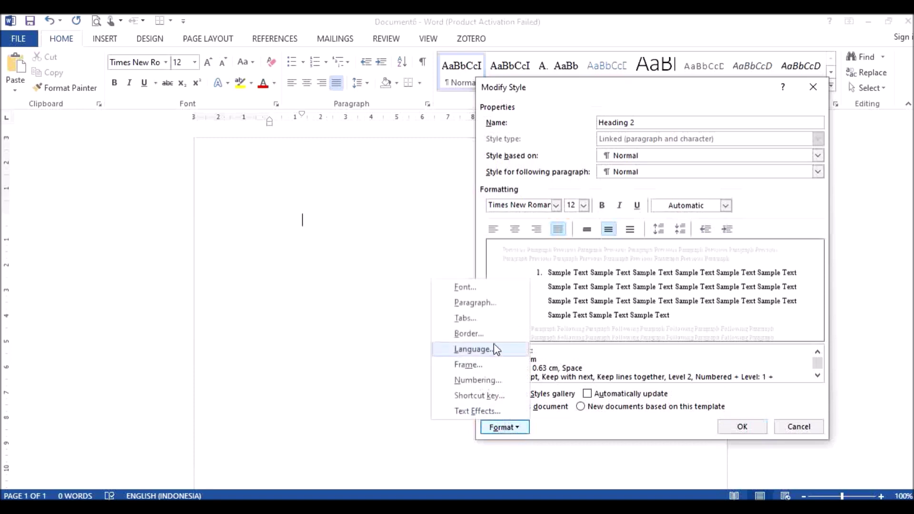
pyautogui.click(476, 303)
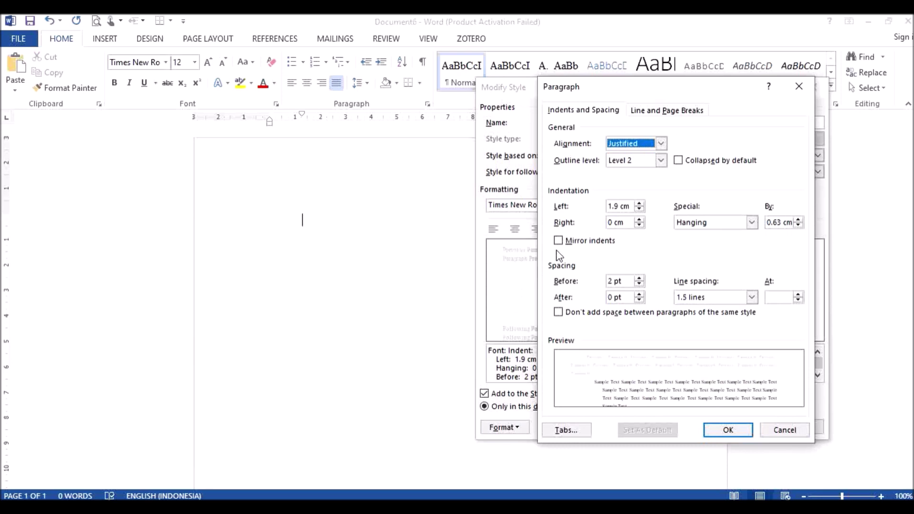
pyautogui.click(640, 210)
pyautogui.click(639, 210)
pyautogui.click(640, 210)
pyautogui.click(639, 210)
pyautogui.click(639, 210)
pyautogui.click(639, 210)
pyautogui.click(640, 210)
pyautogui.click(639, 209)
pyautogui.click(640, 210)
pyautogui.click(639, 210)
pyautogui.click(639, 209)
pyautogui.click(639, 210)
pyautogui.click(640, 210)
pyautogui.click(640, 210)
pyautogui.click(639, 210)
pyautogui.click(640, 210)
pyautogui.click(640, 210)
pyautogui.click(639, 210)
pyautogui.click(640, 210)
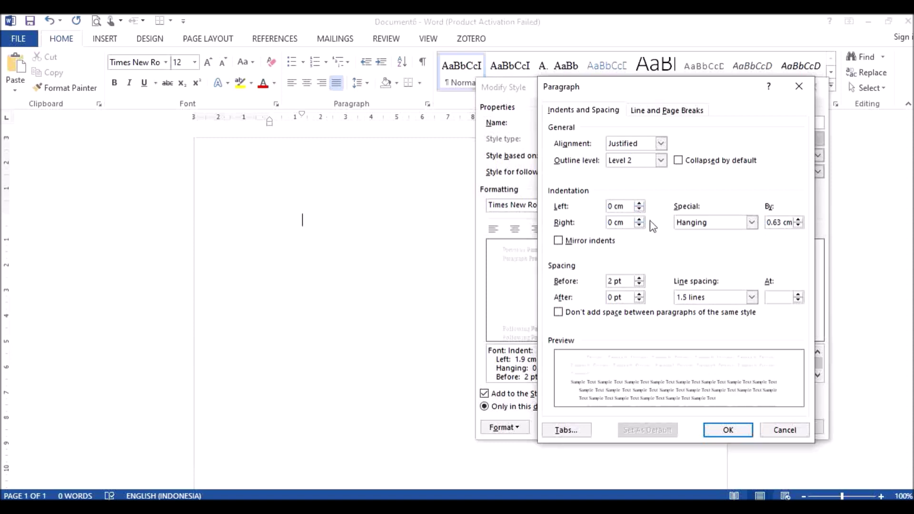
# Give Heading 2 a 0.7 cm hanging indent with 6 pt spacing before and after, and apply the style changes.
pyautogui.click(799, 219)
pyautogui.click(640, 279)
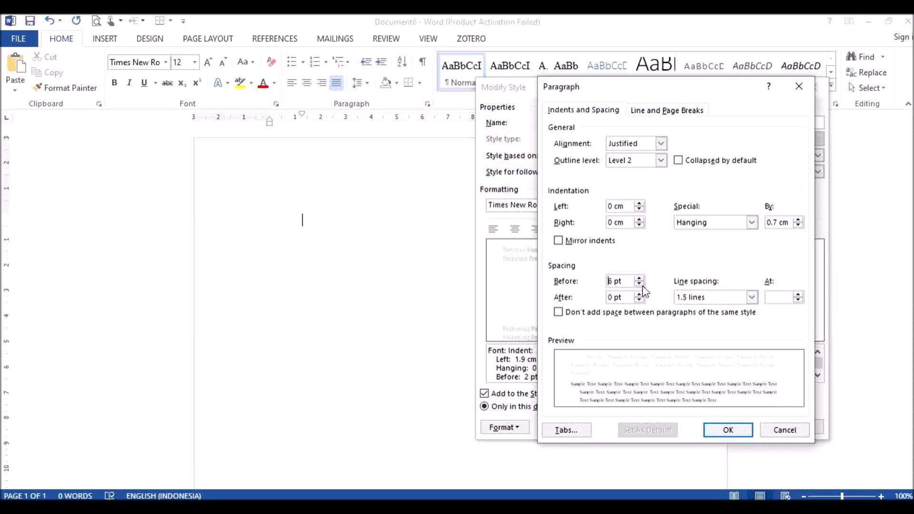
pyautogui.click(641, 295)
pyautogui.click(716, 429)
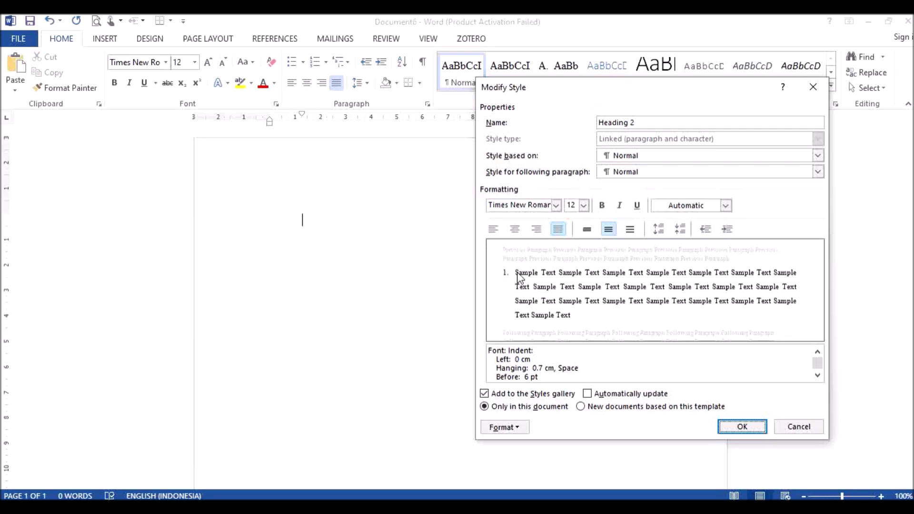
pyautogui.click(743, 428)
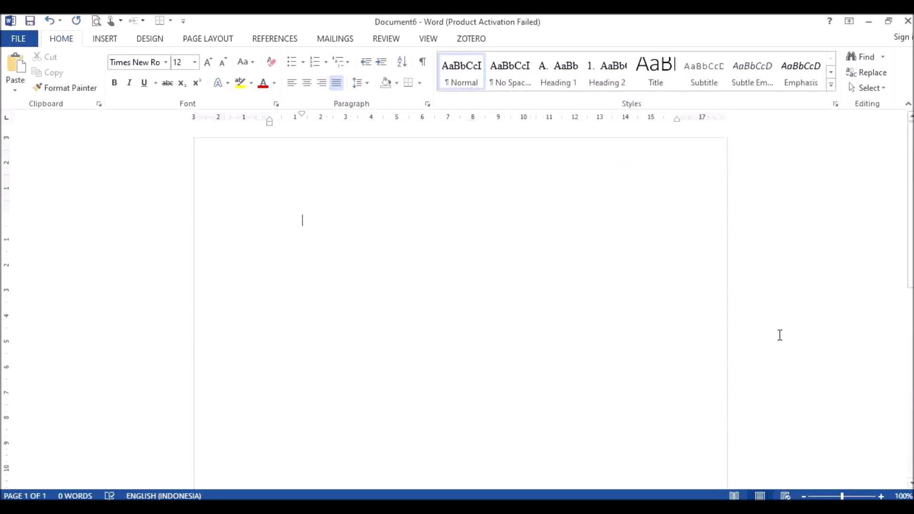
# Start a new style named Head 3 and open its full formatting options.
pyautogui.click(831, 85)
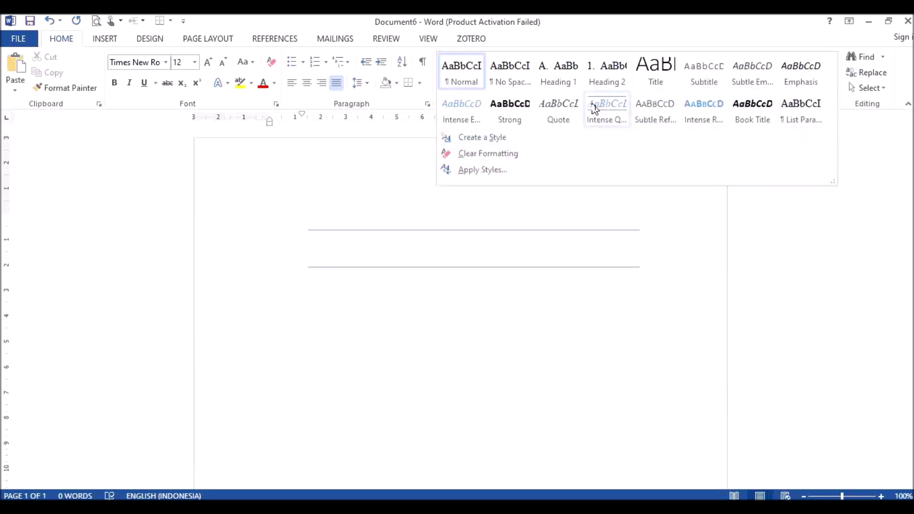
pyautogui.click(488, 143)
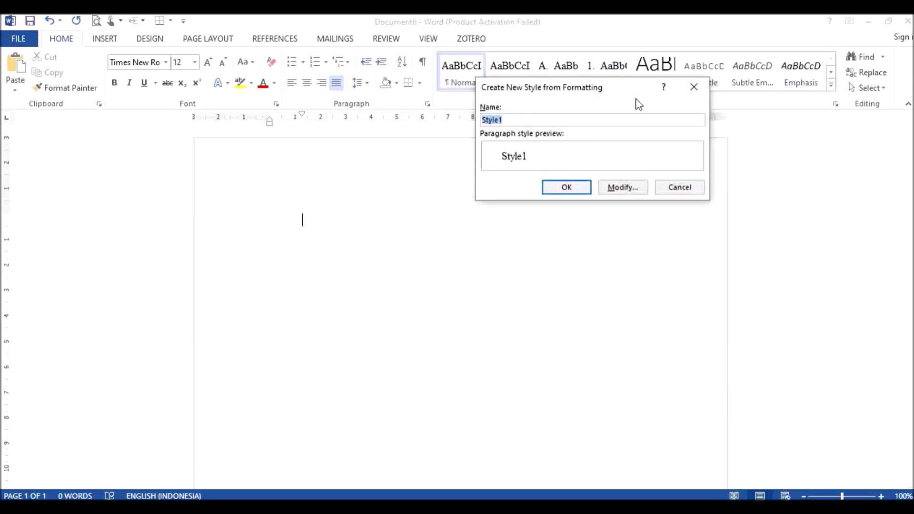
pyautogui.write('Head 3')
pyautogui.click(622, 188)
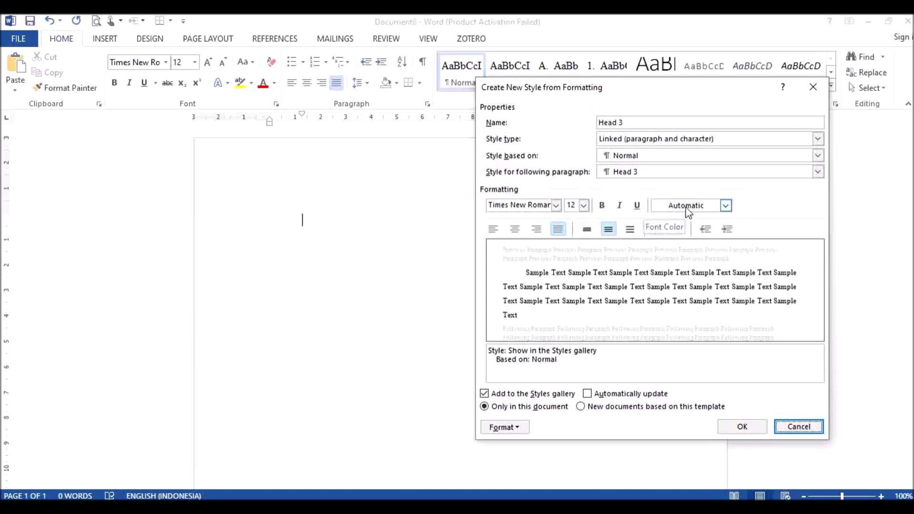
# Add the a., b., c. numbering format to the Head 3 style.
pyautogui.click(517, 428)
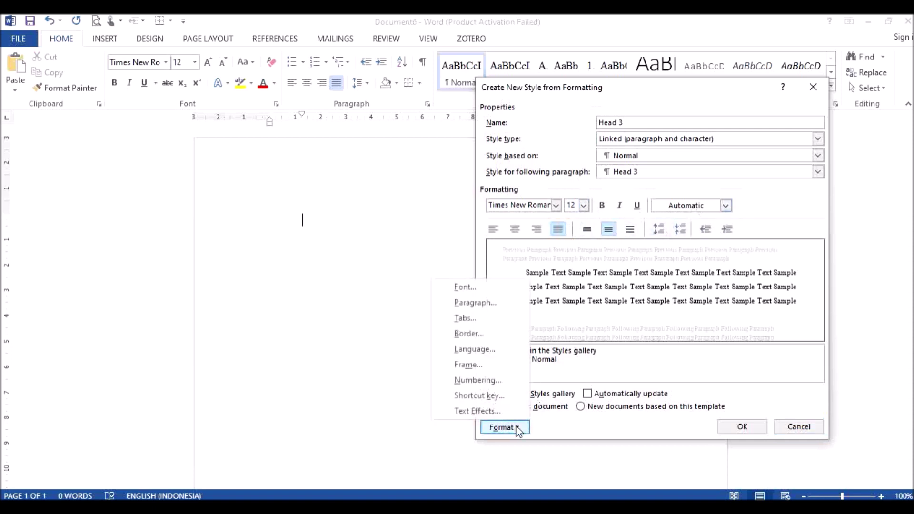
pyautogui.click(497, 383)
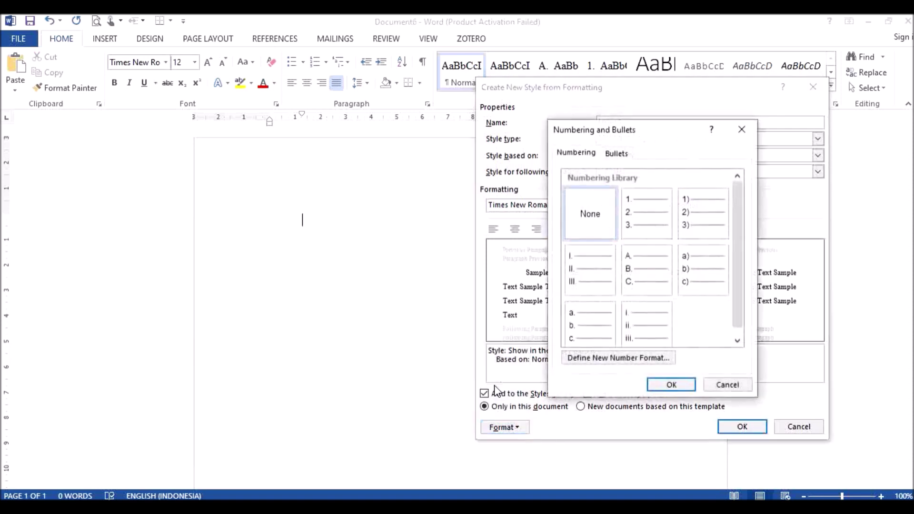
pyautogui.click(589, 337)
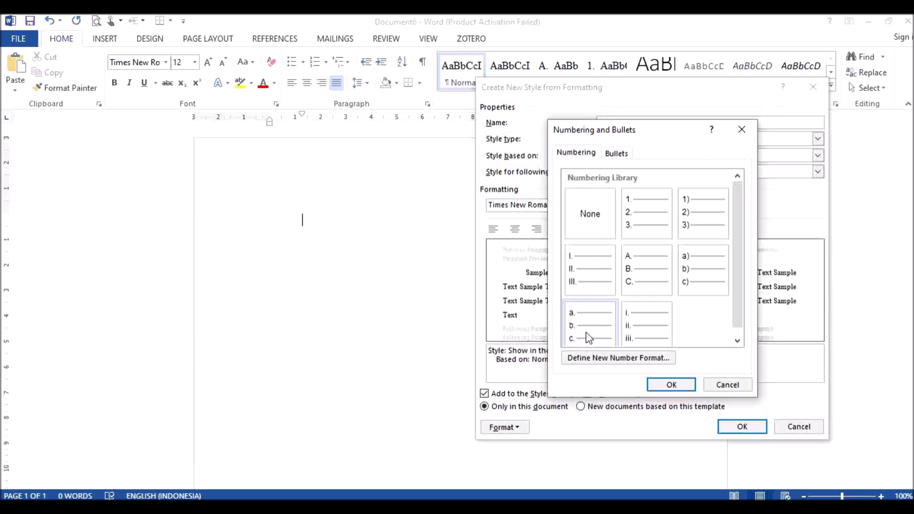
pyautogui.click(671, 385)
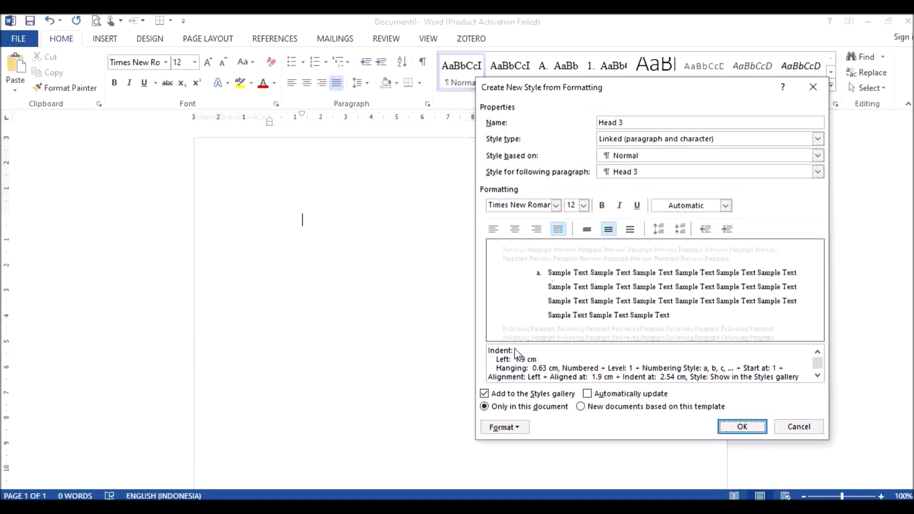
# Set the Head 3 style's left paragraph indent to 0.7 cm.
pyautogui.click(506, 427)
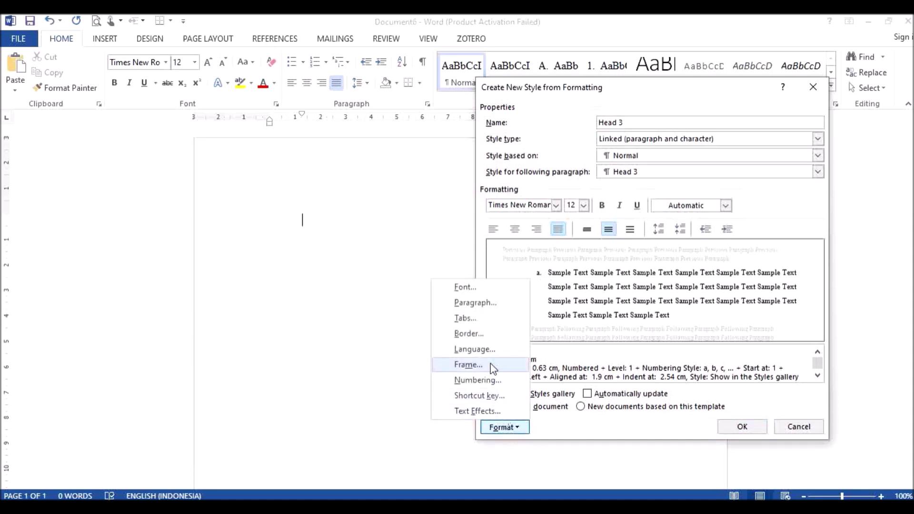
pyautogui.click(485, 304)
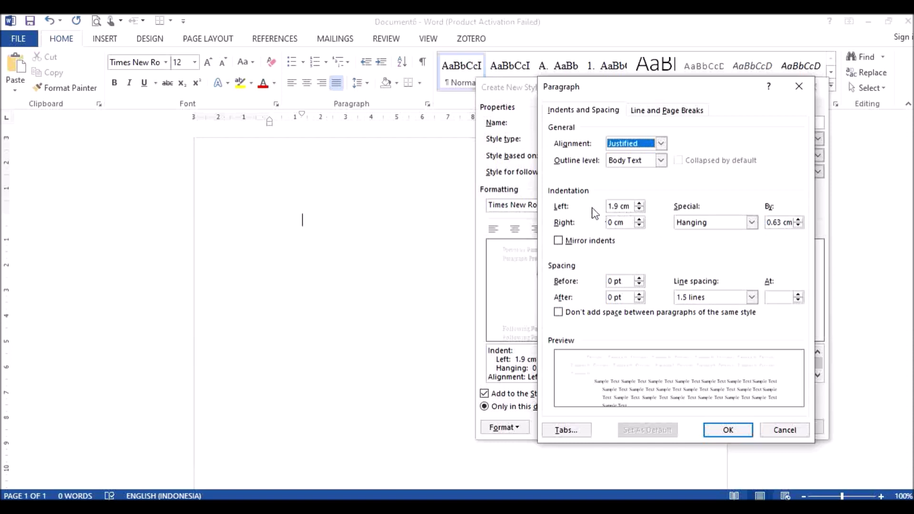
pyautogui.click(638, 210)
pyautogui.click(639, 210)
pyautogui.click(639, 210)
pyautogui.click(639, 210)
pyautogui.click(639, 210)
pyautogui.doubleClick(639, 209)
pyautogui.click(638, 210)
pyautogui.click(638, 210)
pyautogui.click(639, 210)
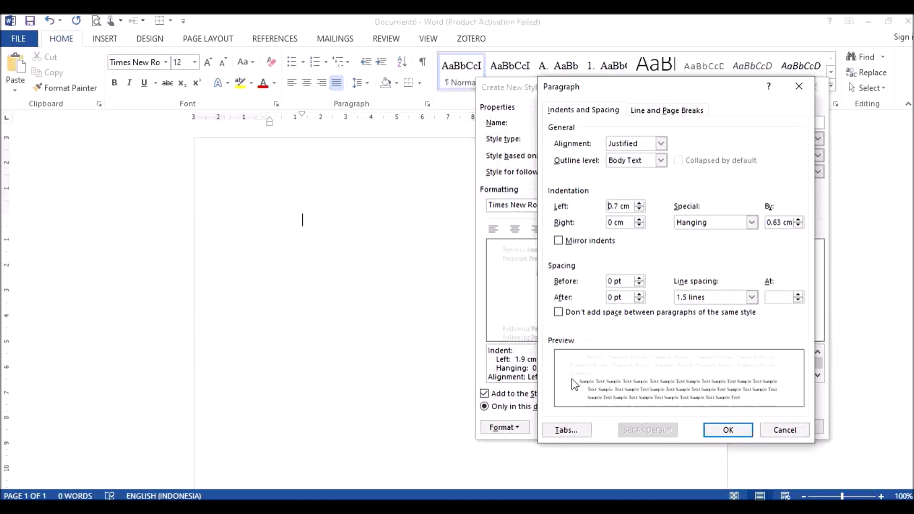
# Set Head 3's hanging indent to 0.7 cm and create the style.
pyautogui.click(798, 219)
pyautogui.click(721, 432)
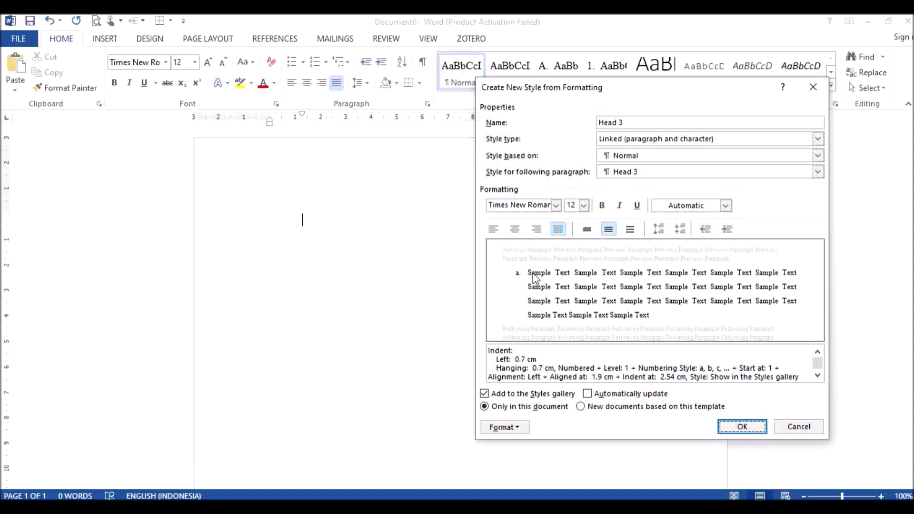
pyautogui.click(743, 427)
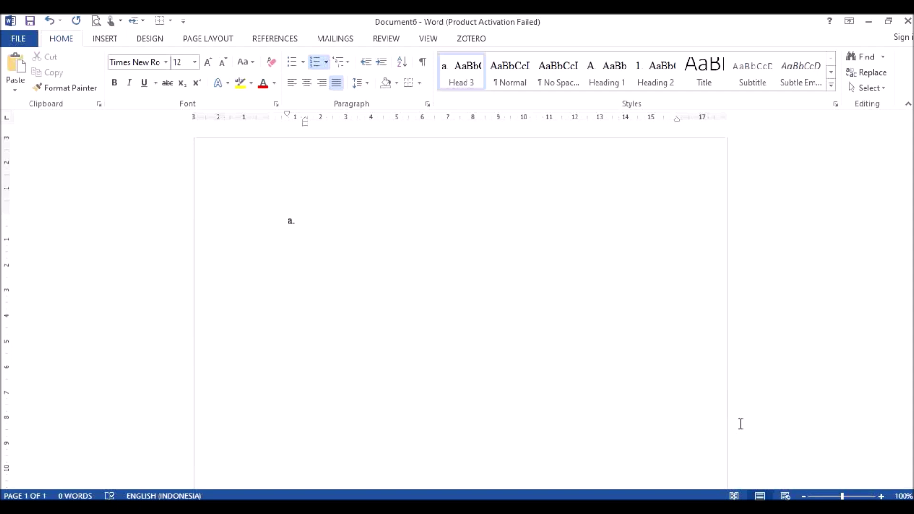
# Copy the report text from its title through the first Sosiologi paragraph in Document3 and paste it into Document6, replacing the empty numbered item.
pyautogui.click(425, 508)
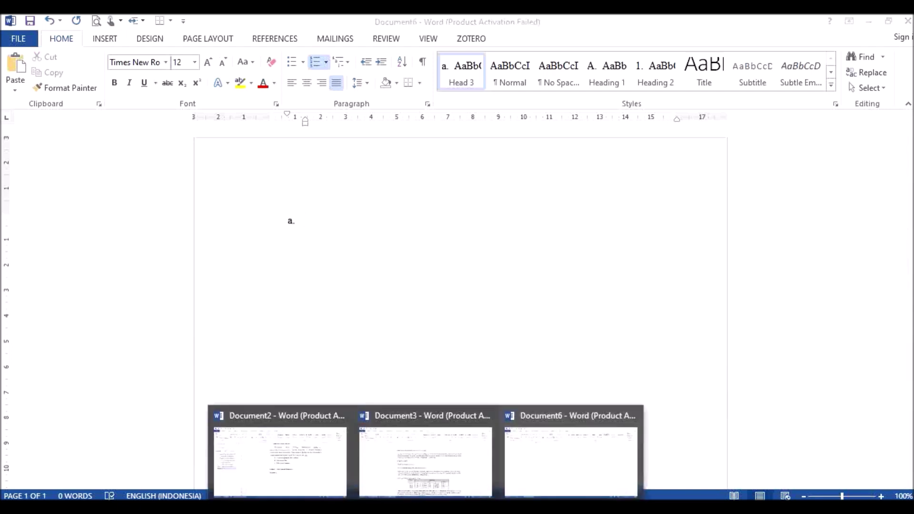
pyautogui.click(435, 481)
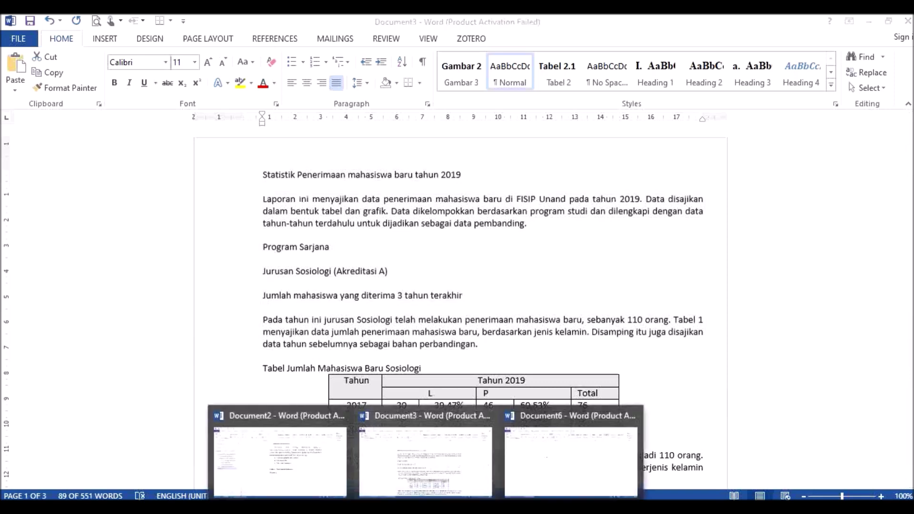
pyautogui.click(526, 464)
pyautogui.press('BackSpace')
pyautogui.press('BackSpace')
pyautogui.press('BackSpace')
pyautogui.write('Statistik Penerimaan mahasiswa baru tahun 2019 Laporan ini menyajikan data penerimaan mahasiswa baru di FISIP Unand pada tahun 2019. Data disajikan dalam bentuk tabel dan grafik. Data dikelompokkan berdasarkan program studi dan dilengkapi dengan data tahun-tahun terdahulu untuk dijadikan sebagai data pembanding. Program Sarjana Jurusan Sosiologi (Akreditasi A) Jumlah mahasiswa yang diterima 3 tahun terakhir Pada tahun ini jurusan Sosiologi telah melakukan penerimaan mahasiswa baru, sebanyak 110 orang. Tabel 1 menyajikan data jumlah penerimaan mahasiswa baru, berdasarkan jenis kelamin. Disamping itu juga disajikan data tahun sebelumnya sebagai bahan perbandingan.')
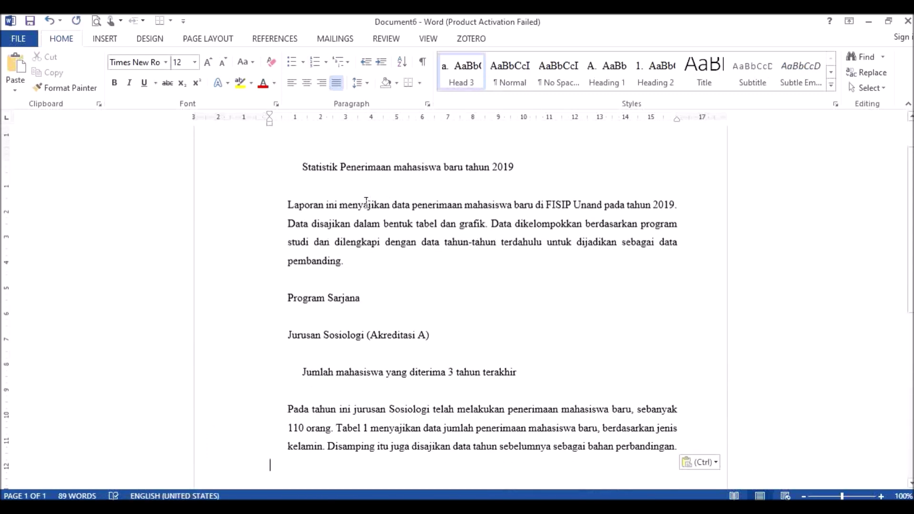
# Apply the Heading 1 style to the title line "Statistik Penerimaan mahasiswa baru tahun 2019".
pyautogui.scroll(2, 314, 214)
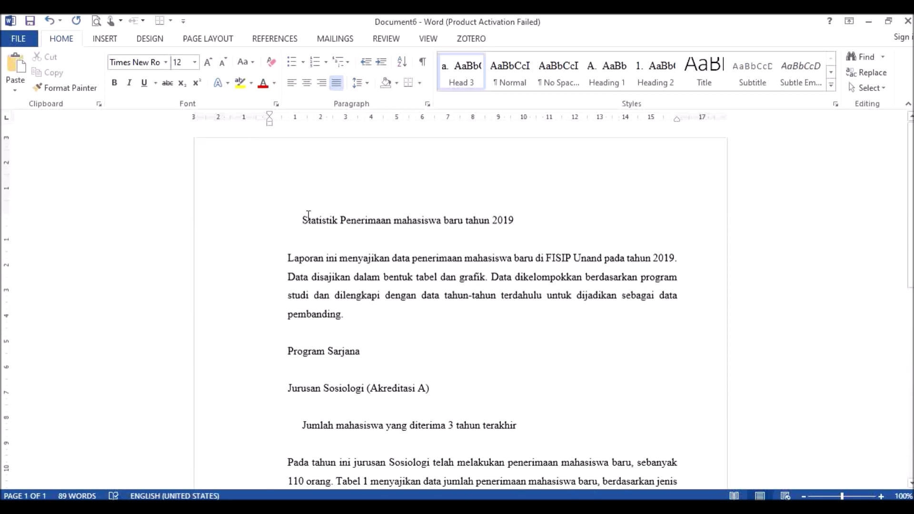
pyautogui.click(303, 218)
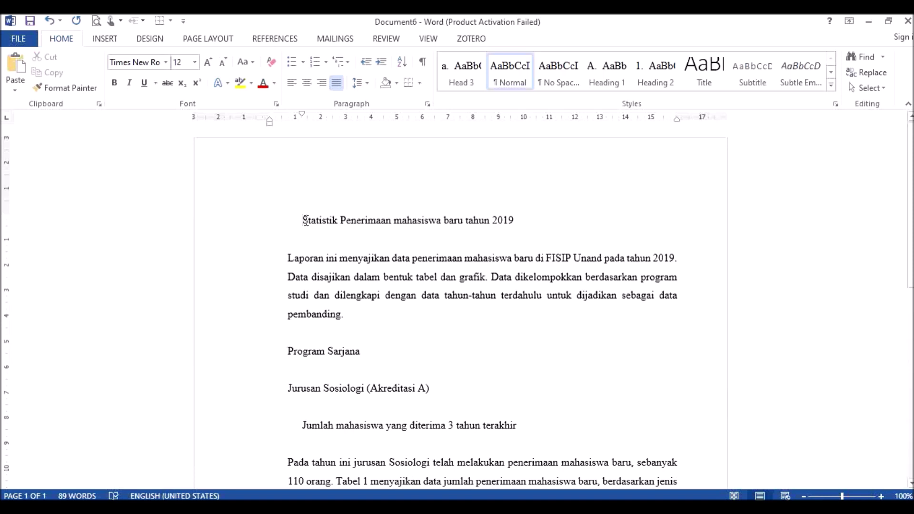
pyautogui.click(601, 82)
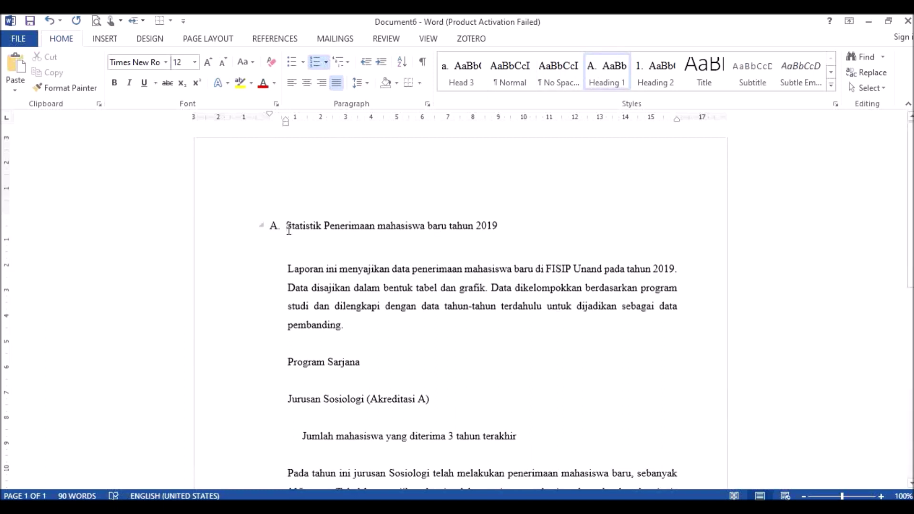
# Apply the Normal style to the paragraph starting "Laporan ini menyajikan" and remove the blank line above it.
pyautogui.click(290, 269)
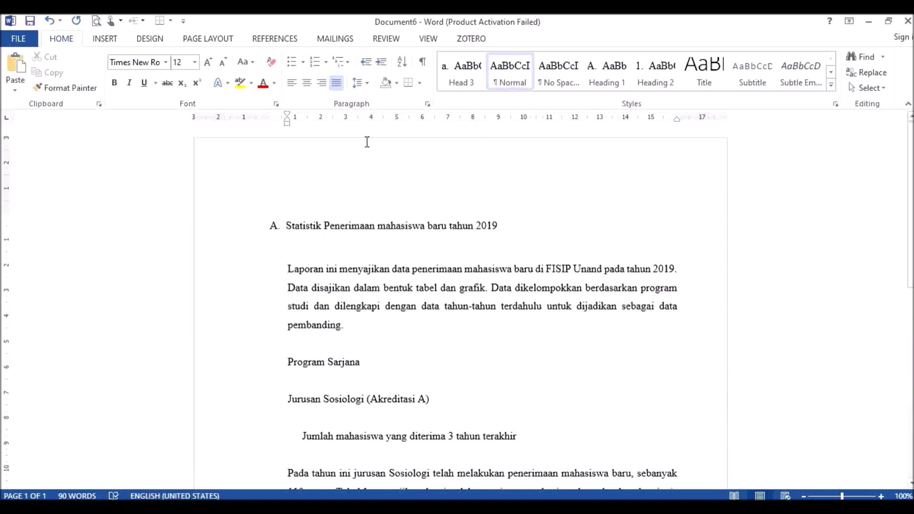
pyautogui.click(514, 78)
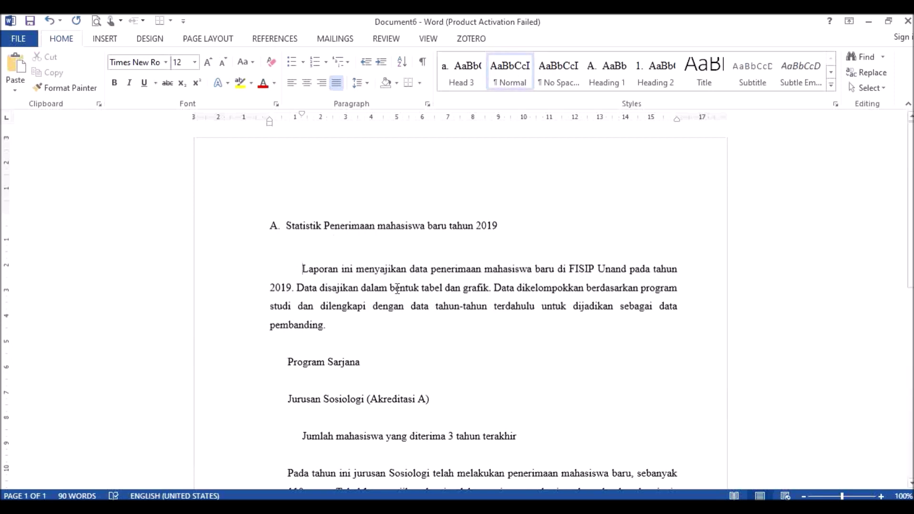
pyautogui.click(324, 249)
pyautogui.press('Delete')
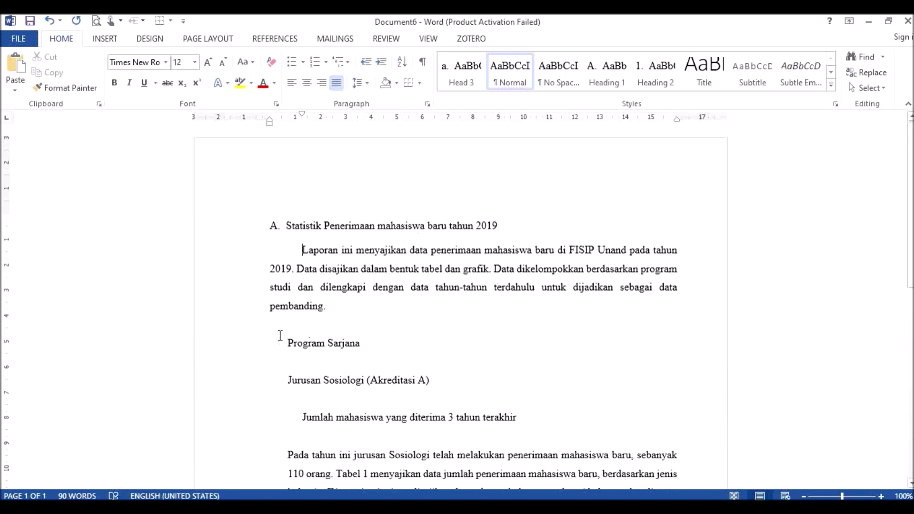
# Remove the blank line above "Program Sarjana" and apply the Heading 2 style to that line.
pyautogui.click(286, 327)
pyautogui.press('Delete')
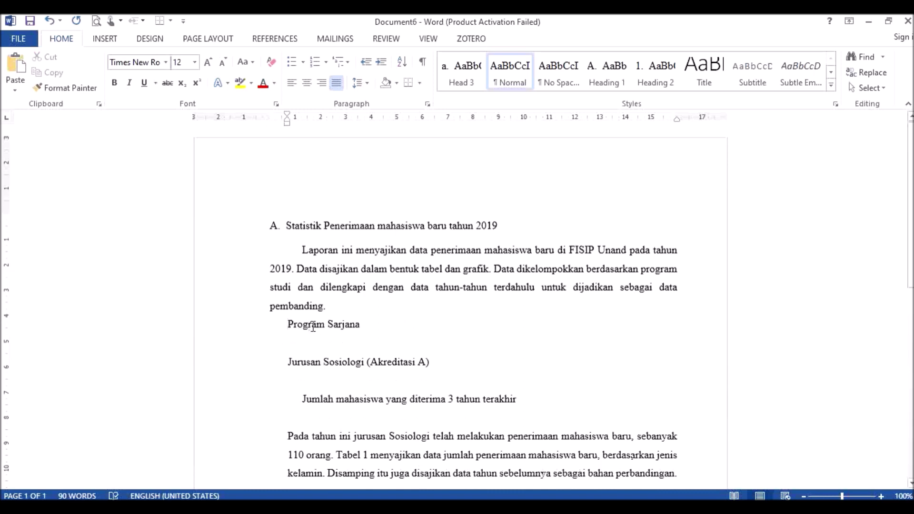
pyautogui.click(655, 72)
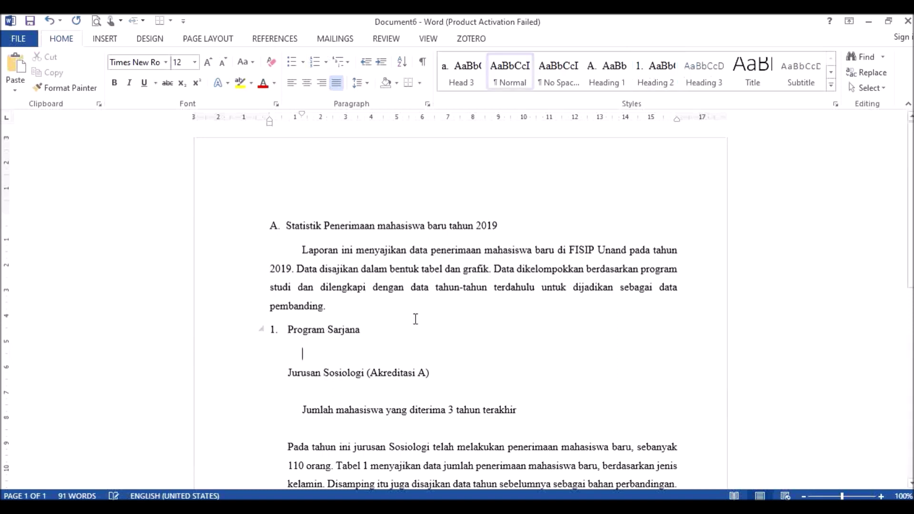
# Remove the blank line below "Program Sarjana" and apply the Head 3 style to "Jurusan Sosiologi (Akreditasi A)".
pyautogui.press('Delete')
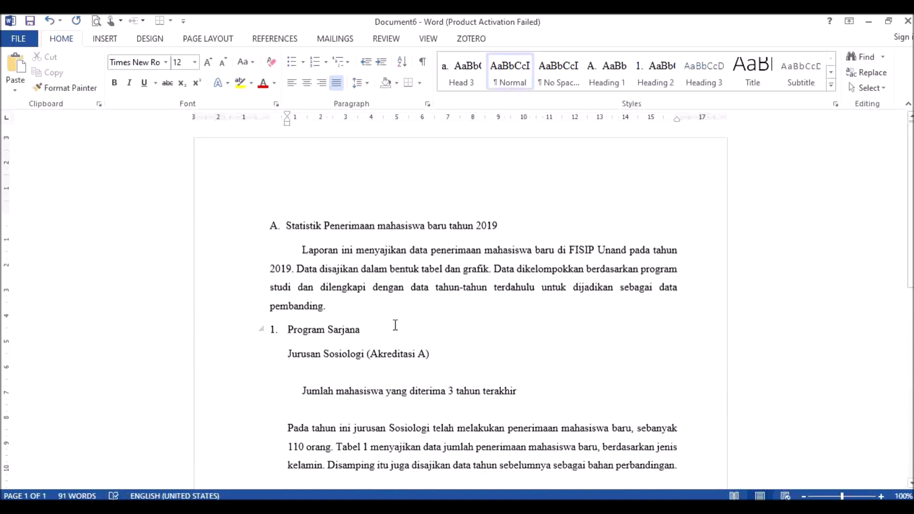
pyautogui.click(708, 84)
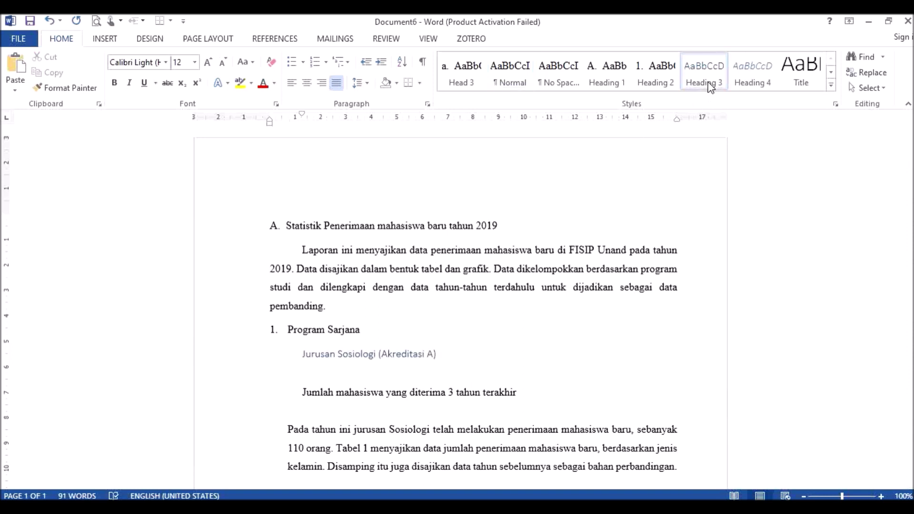
pyautogui.click(471, 82)
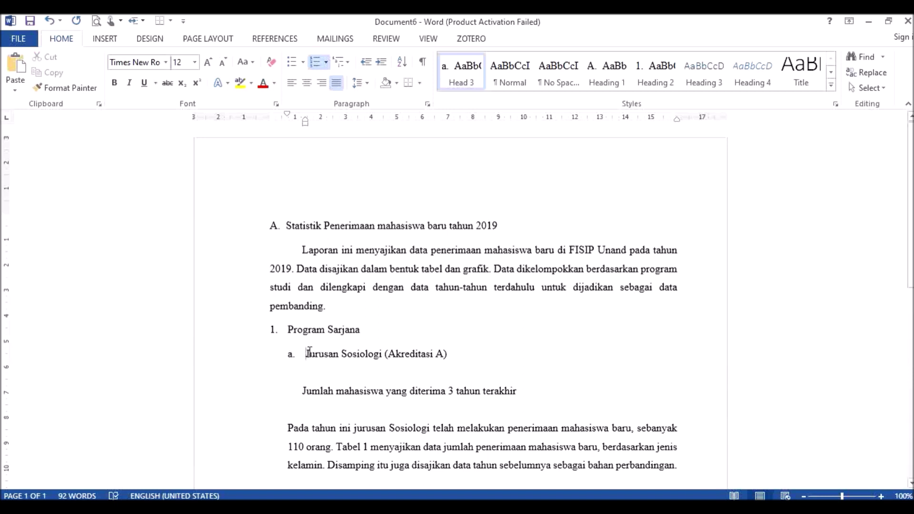
# Apply the Head 3 style to "Jumlah mahasiswa yang diterima 3 tahun terakhir" and remove the blank line above it.
pyautogui.scroll(-2, 305, 384)
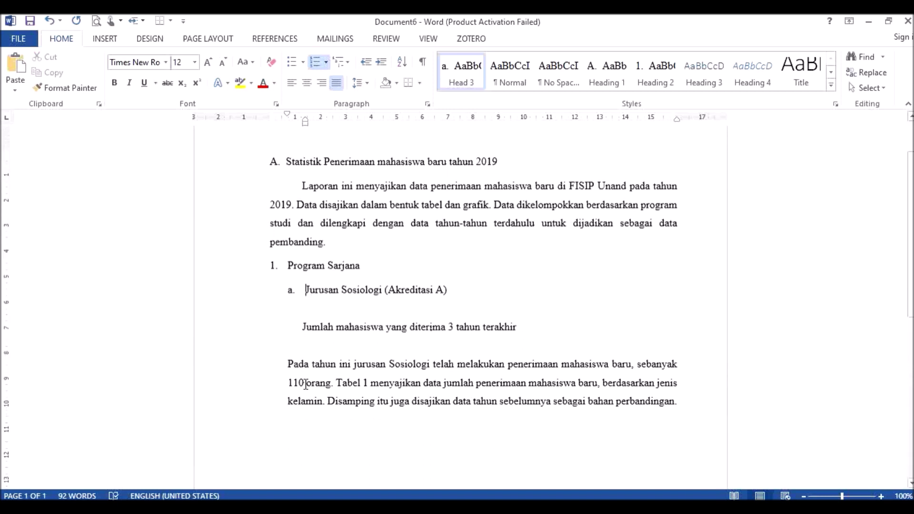
pyautogui.click(302, 327)
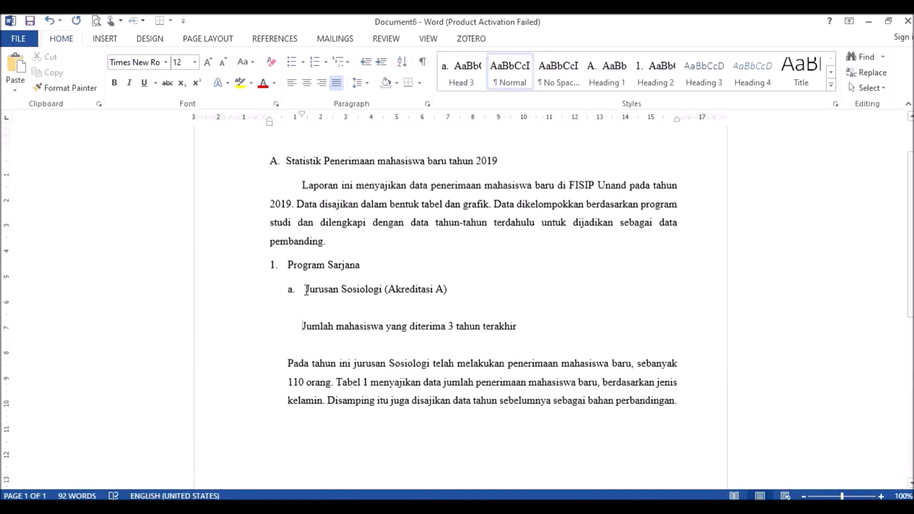
pyautogui.click(306, 290)
pyautogui.click(303, 328)
pyautogui.click(473, 86)
pyautogui.click(342, 303)
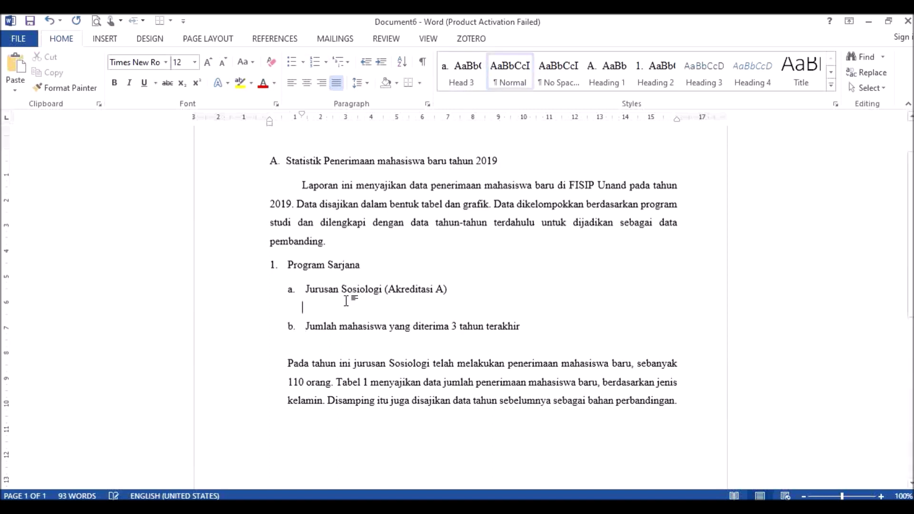
pyautogui.press('Delete')
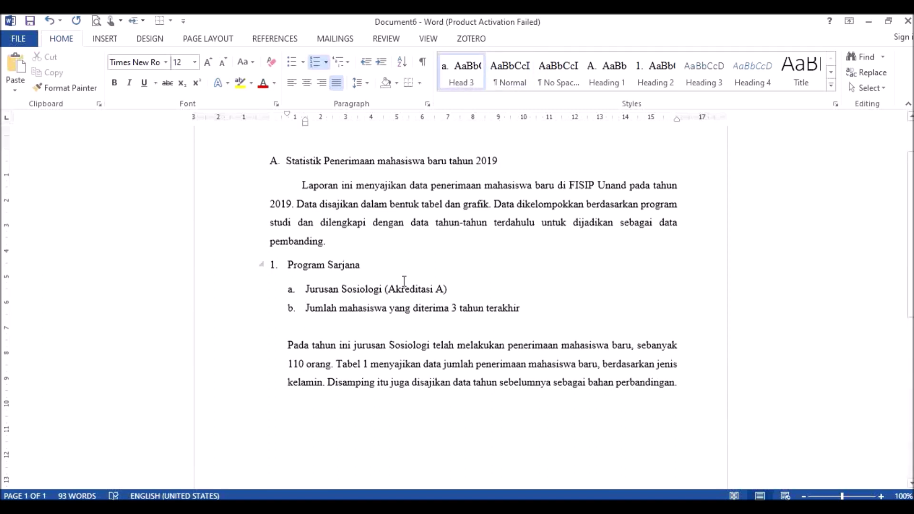
pyautogui.click(315, 264)
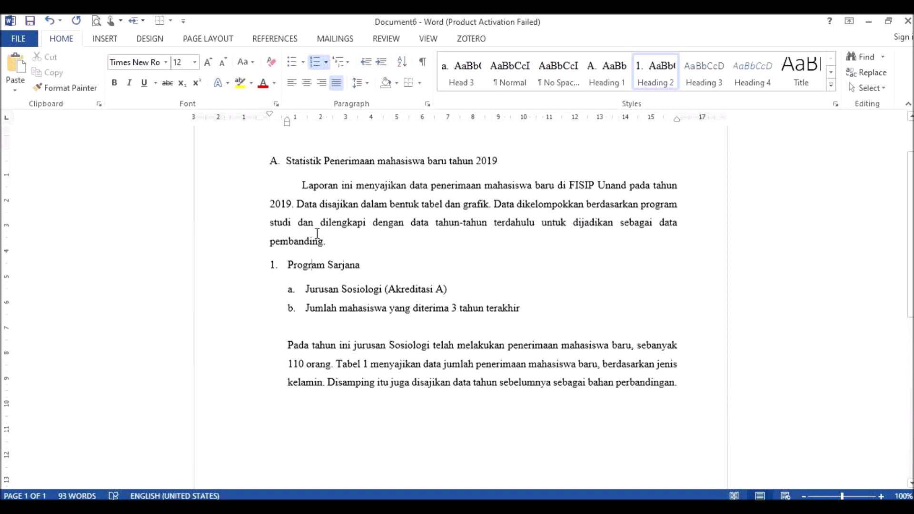
pyautogui.click(304, 291)
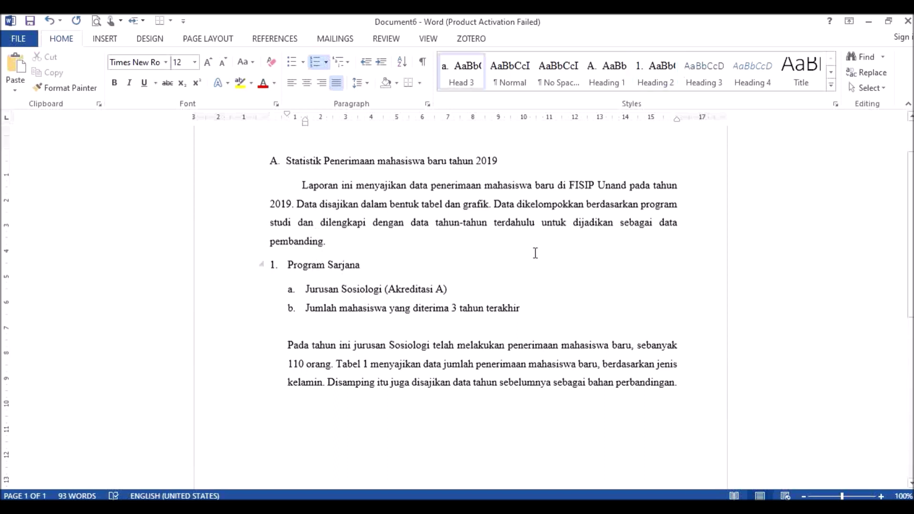
pyautogui.moveTo(305, 291); pyautogui.dragTo(508, 312)
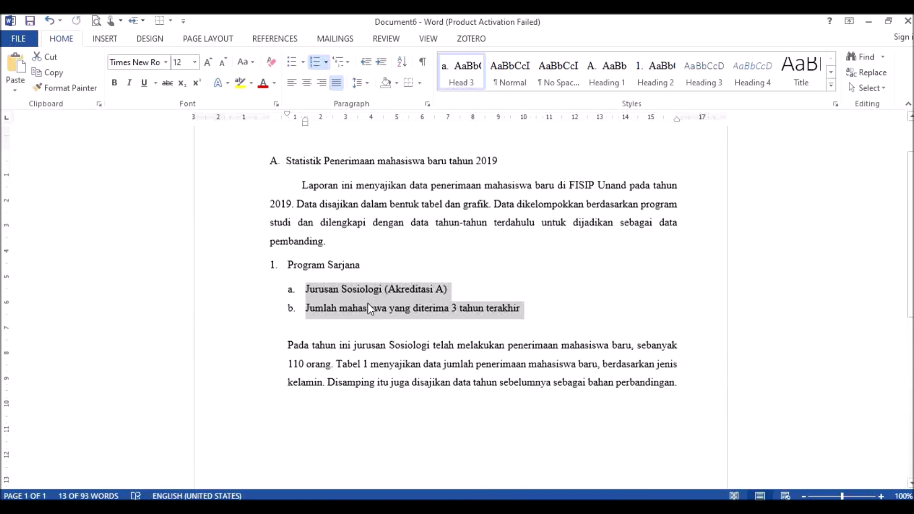
pyautogui.click(329, 264)
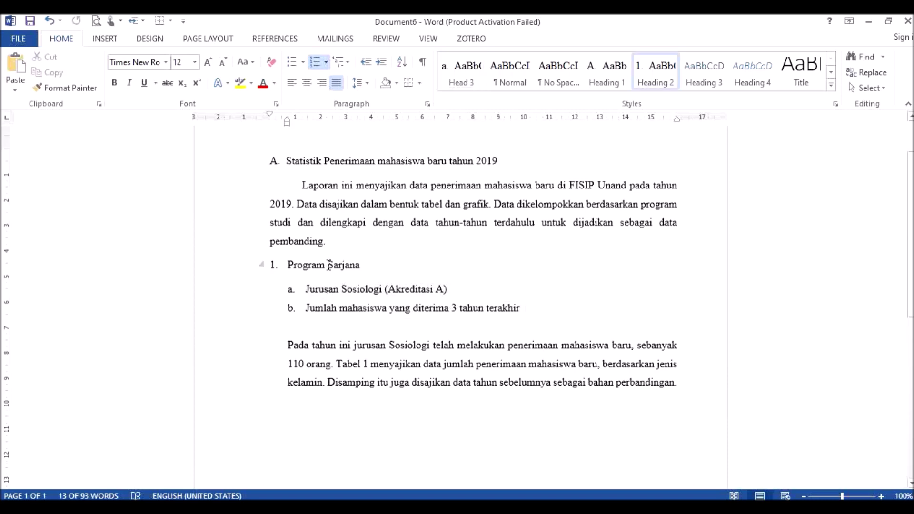
# Apply the Normal style to the paragraph starting "Pada tahun ini jurusan Sosiologi" and remove the blank line above it.
pyautogui.click(316, 347)
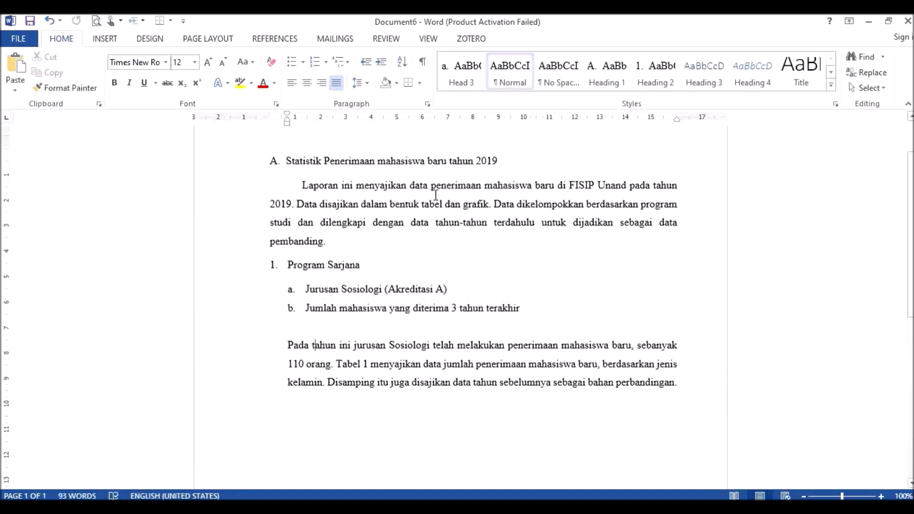
pyautogui.click(509, 80)
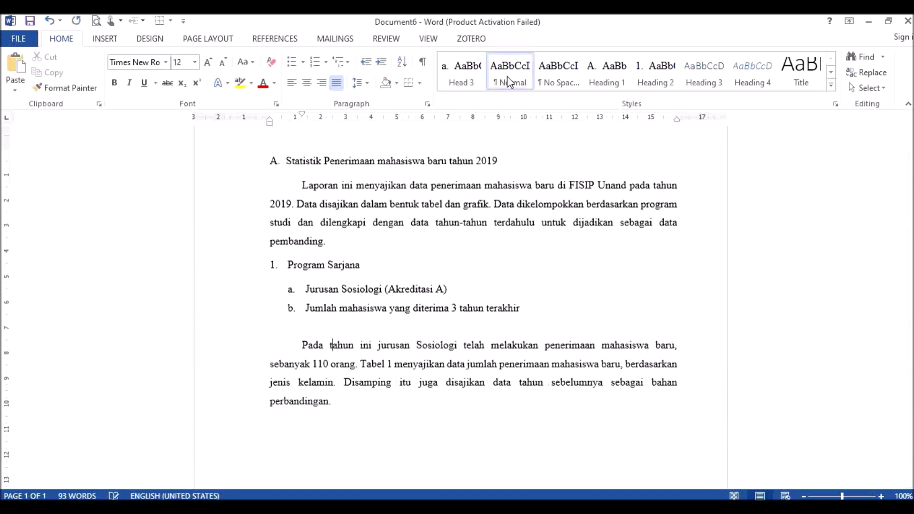
pyautogui.click(360, 325)
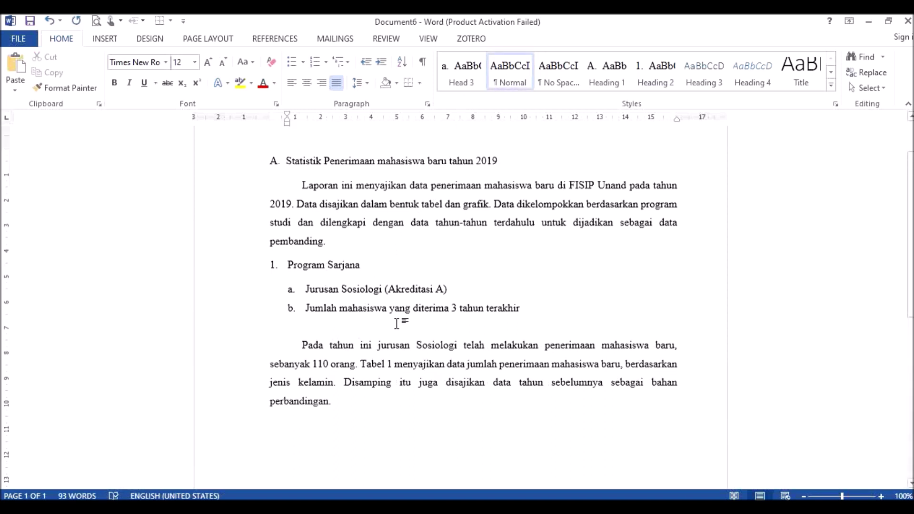
pyautogui.press('Delete')
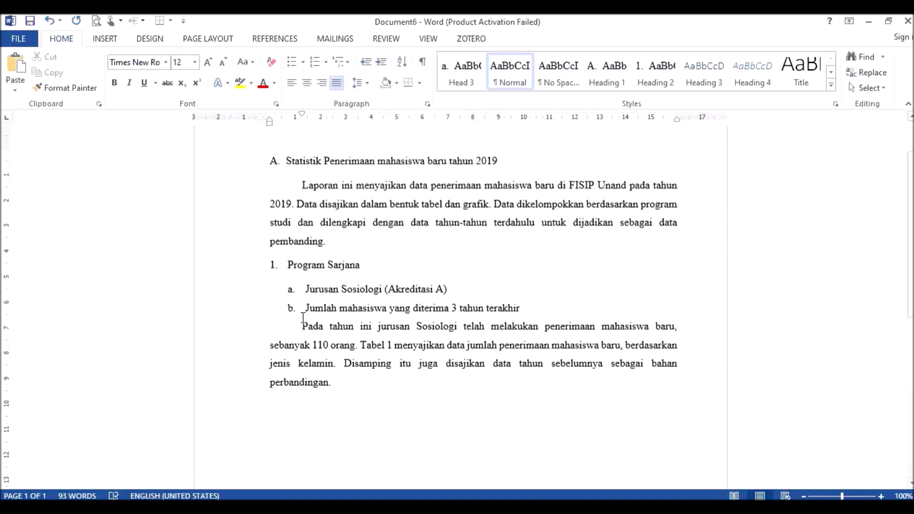
# Start saving the document to the computer as a new file of type Word Macro-Enabled Template.
pyautogui.click(298, 188)
pyautogui.click(24, 37)
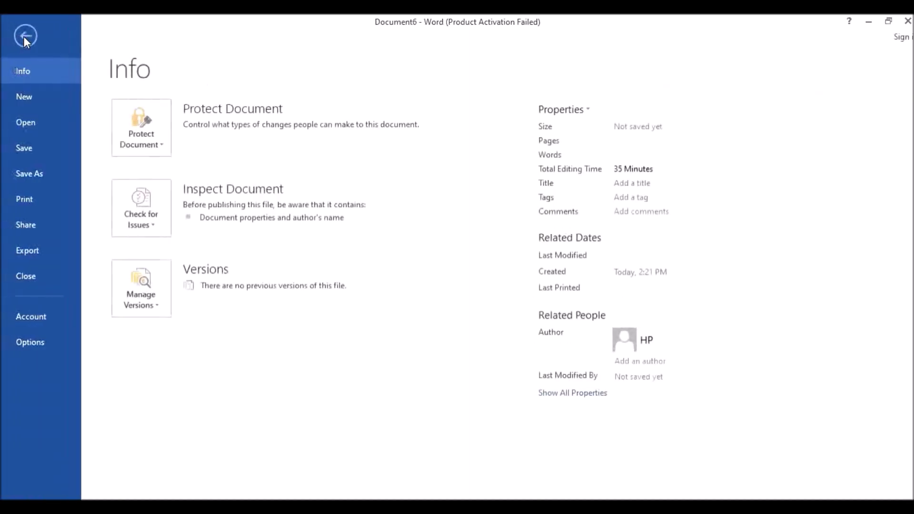
pyautogui.click(33, 174)
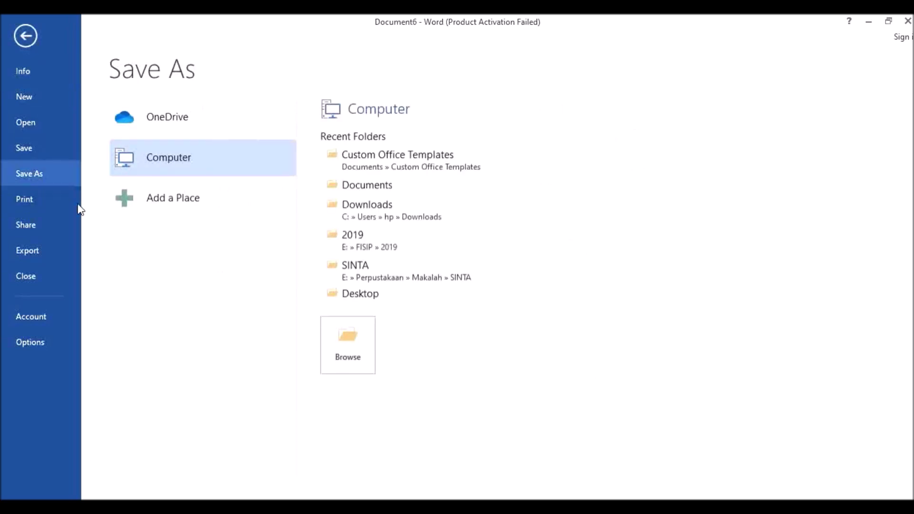
pyautogui.click(344, 354)
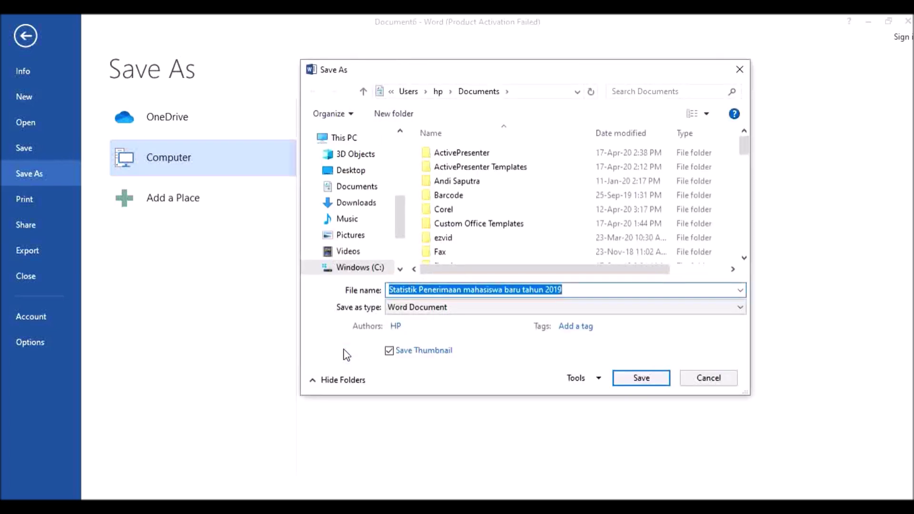
pyautogui.click(444, 310)
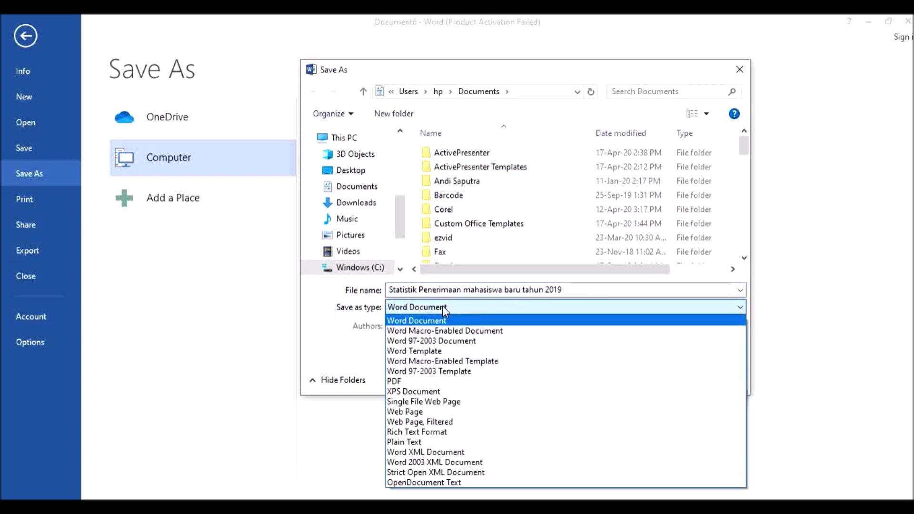
pyautogui.click(493, 364)
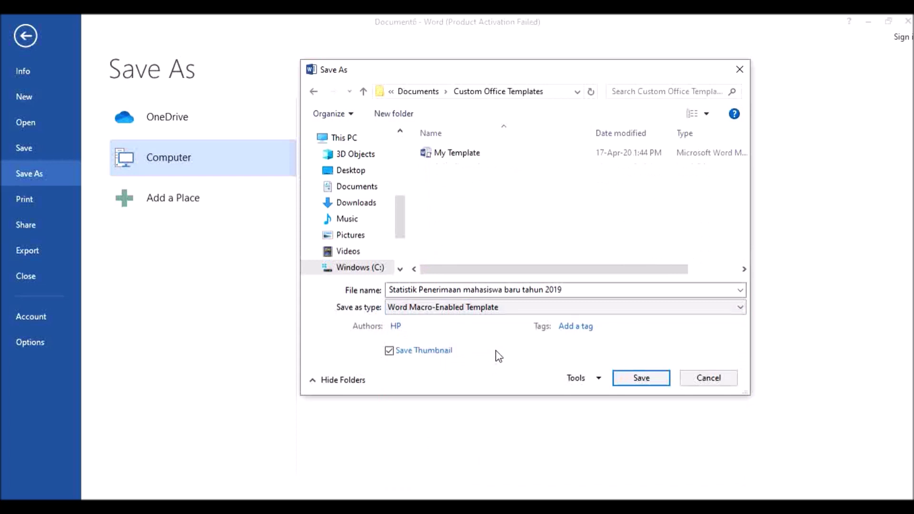
# Name the template "Artikel Template" and save it in the Custom Office Templates folder.
pyautogui.tripleClick(579, 291)
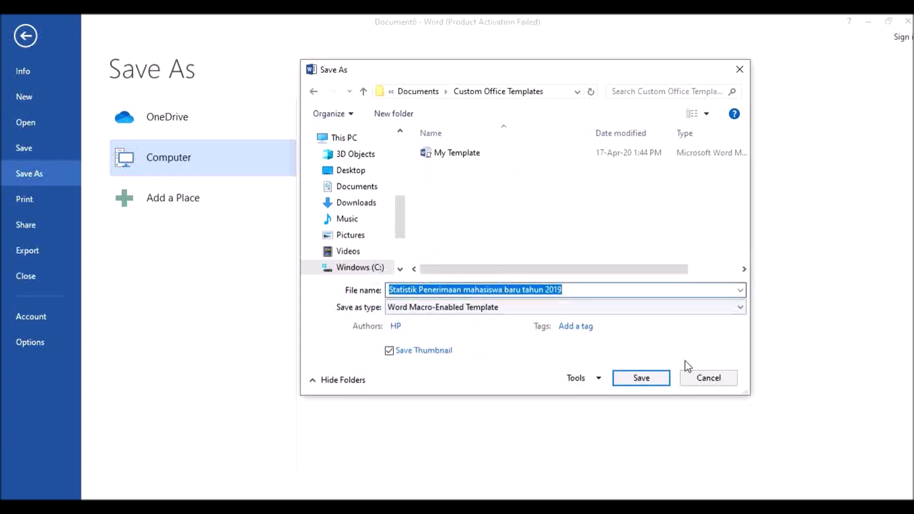
pyautogui.write('T')
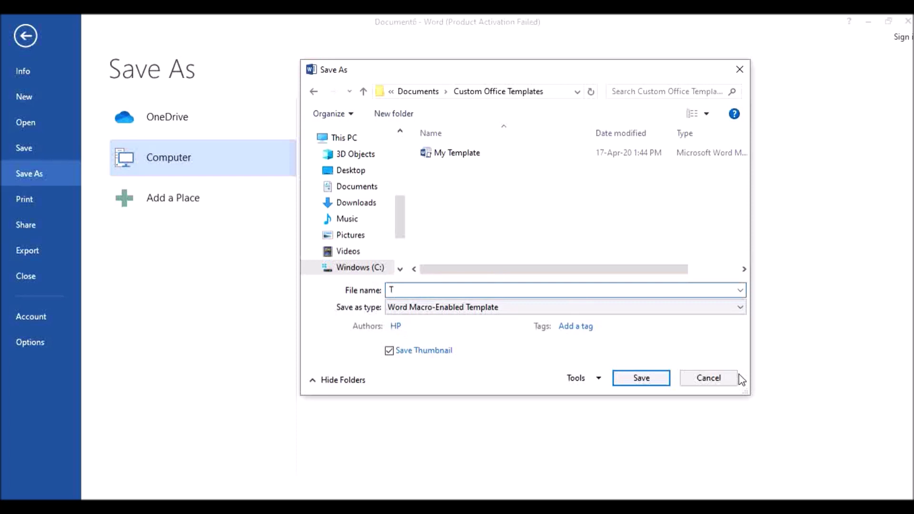
pyautogui.press('BackSpace')
pyautogui.write('Artikel Template')
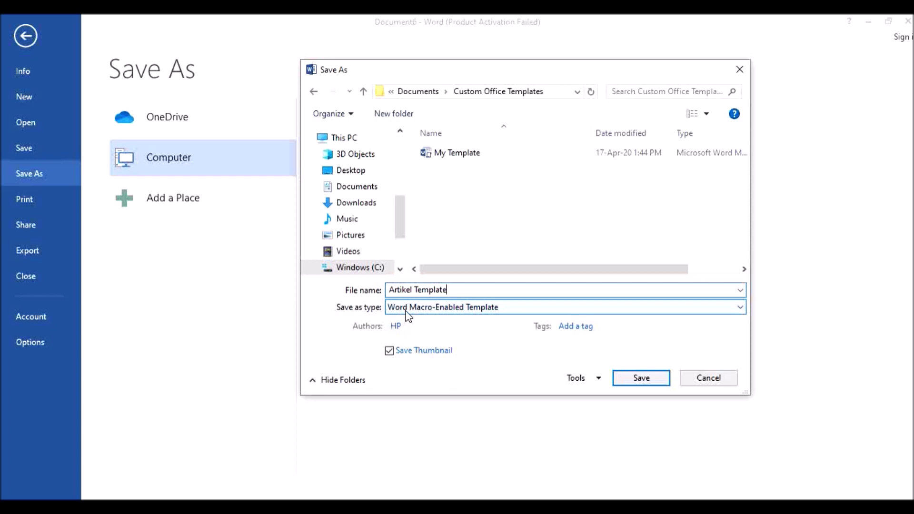
pyautogui.click(439, 326)
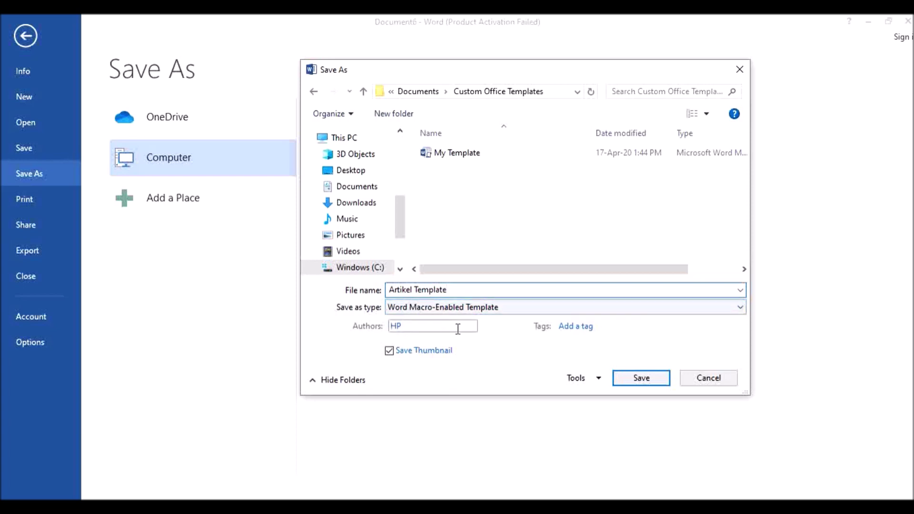
pyautogui.click(627, 378)
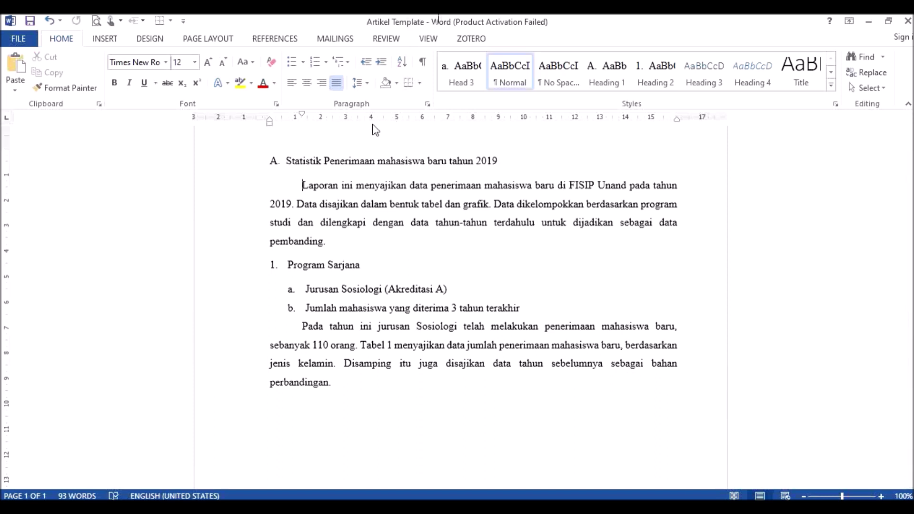
# Delete all the report text from Artikel Template, from the first heading to the last paragraph, and save and close the file.
pyautogui.click(286, 161)
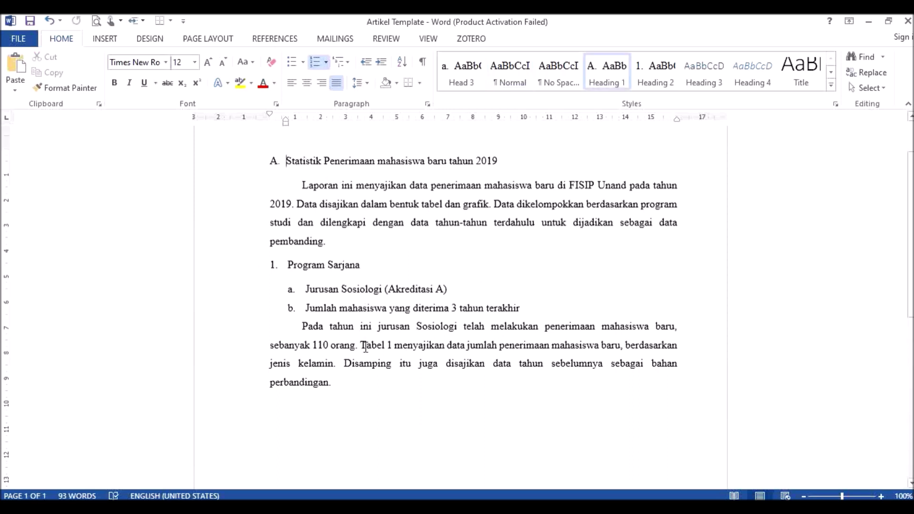
pyautogui.keyDown('shift'); pyautogui.click(354, 383); pyautogui.keyUp('shift')
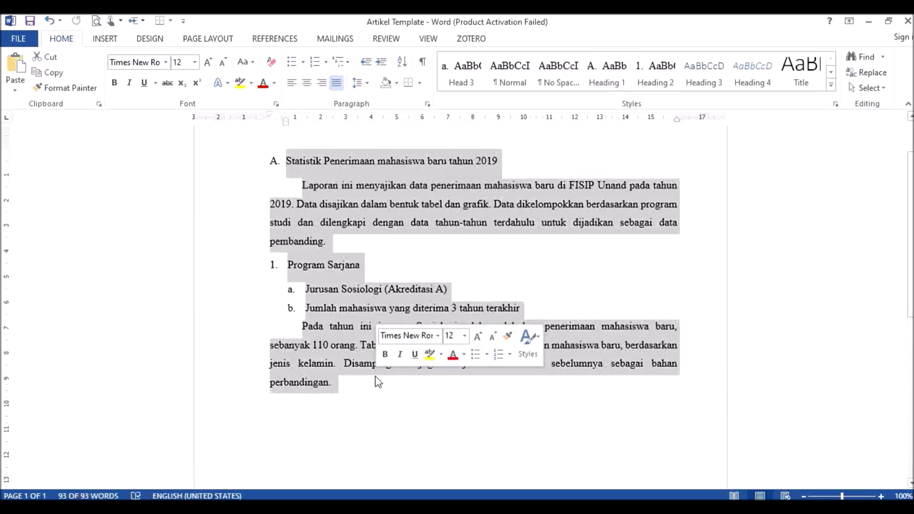
pyautogui.press('Delete')
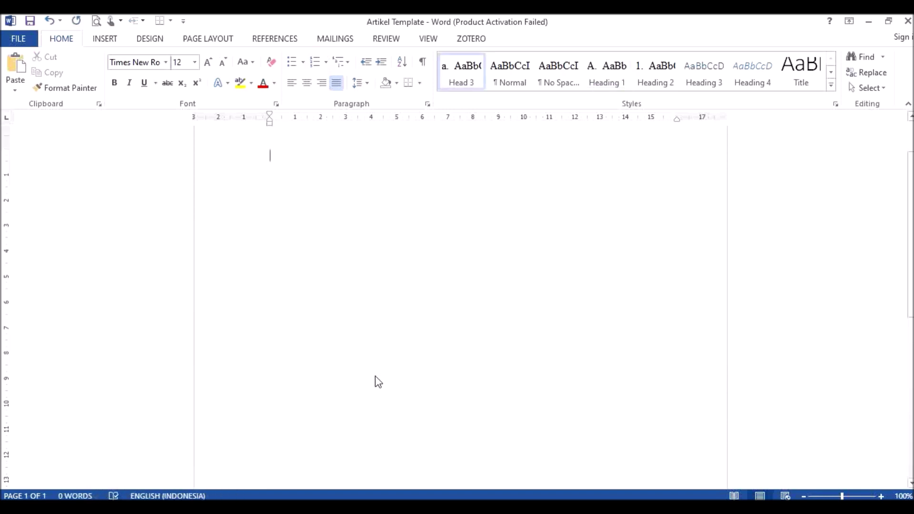
pyautogui.click(31, 25)
pyautogui.click(907, 21)
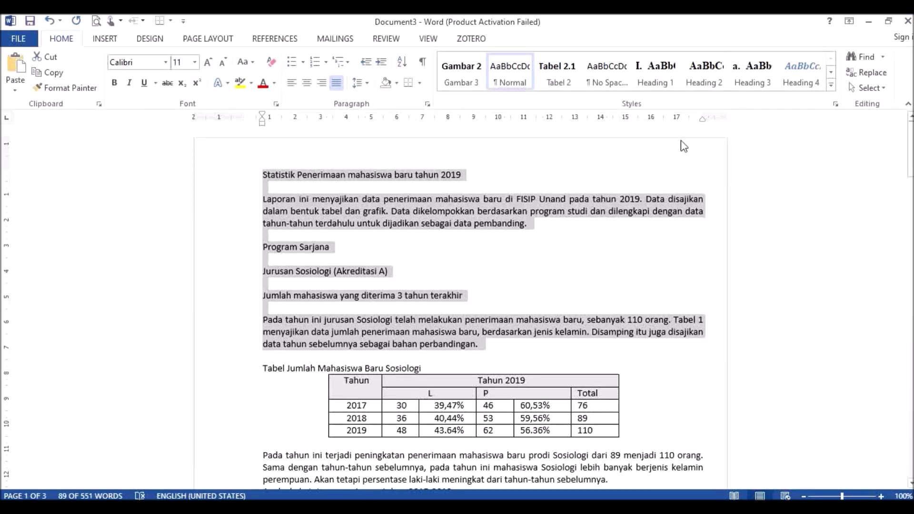
# Create a new document from the personal template "Artikel Template".
pyautogui.click(506, 204)
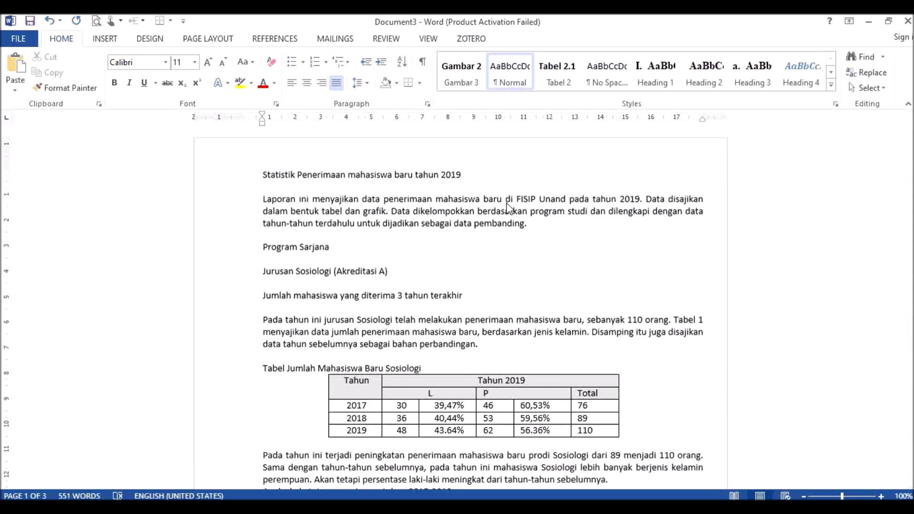
pyautogui.click(25, 41)
pyautogui.click(28, 122)
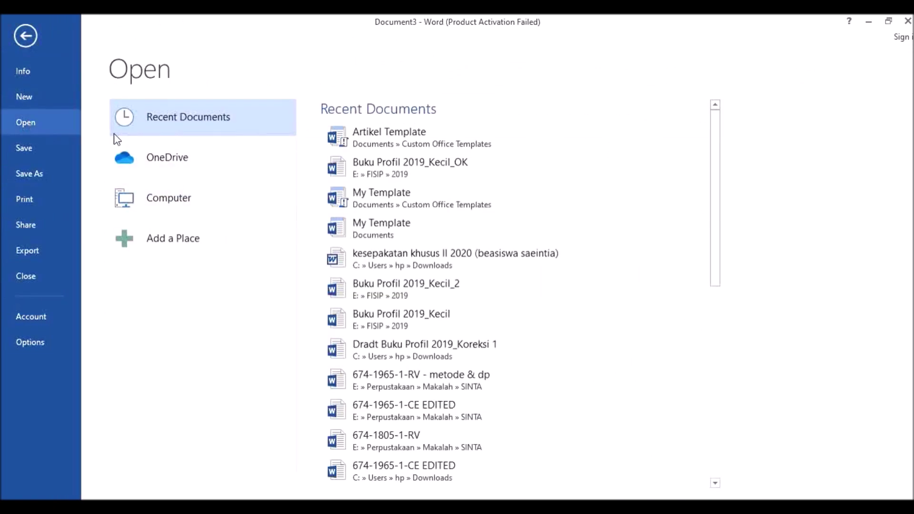
pyautogui.click(29, 97)
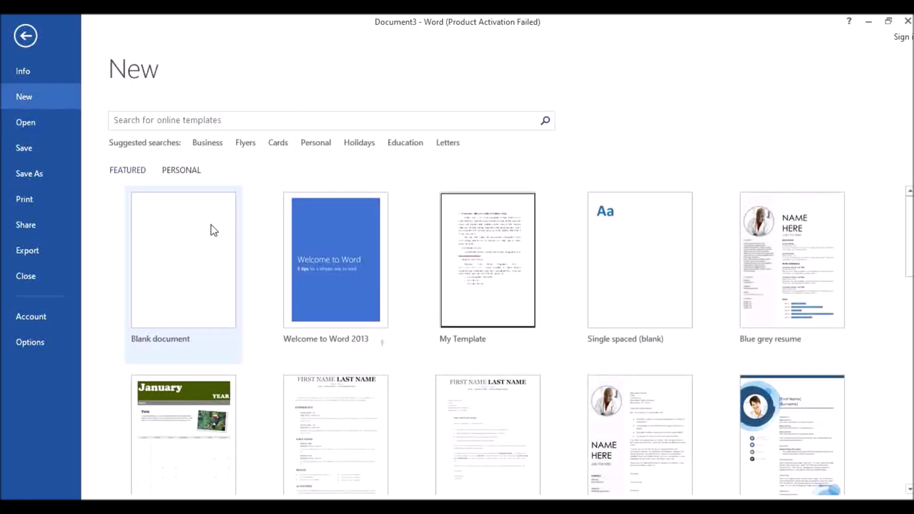
pyautogui.scroll(-2, 289, 282)
pyautogui.scroll(-15, 290, 280)
pyautogui.scroll(-1, 292, 285)
pyautogui.scroll(8, 292, 285)
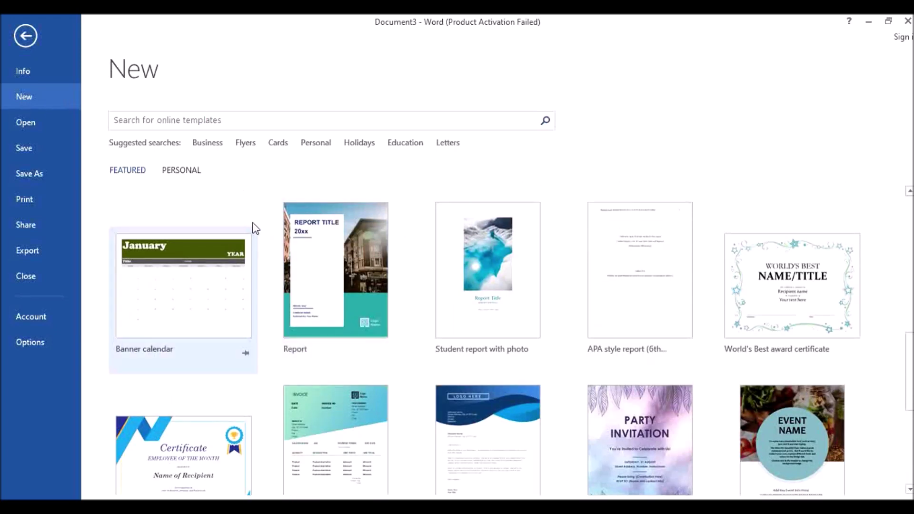
pyautogui.click(191, 172)
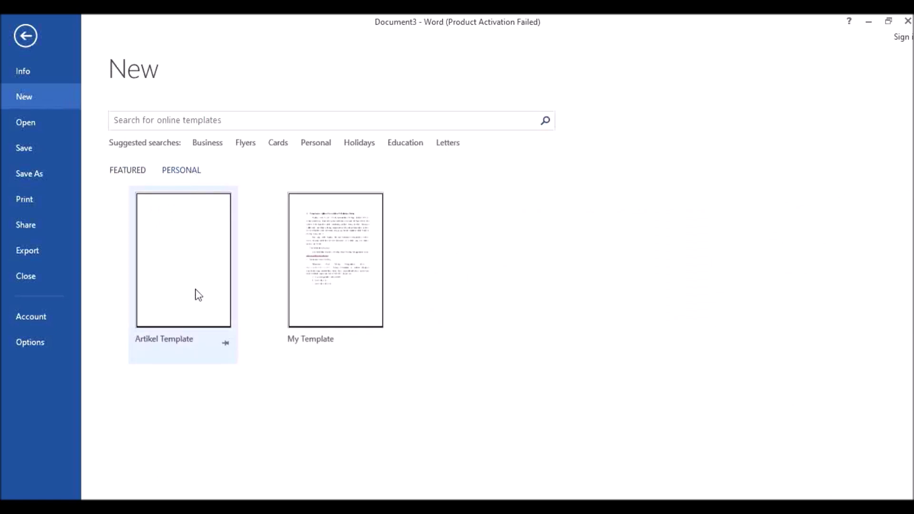
pyautogui.click(199, 295)
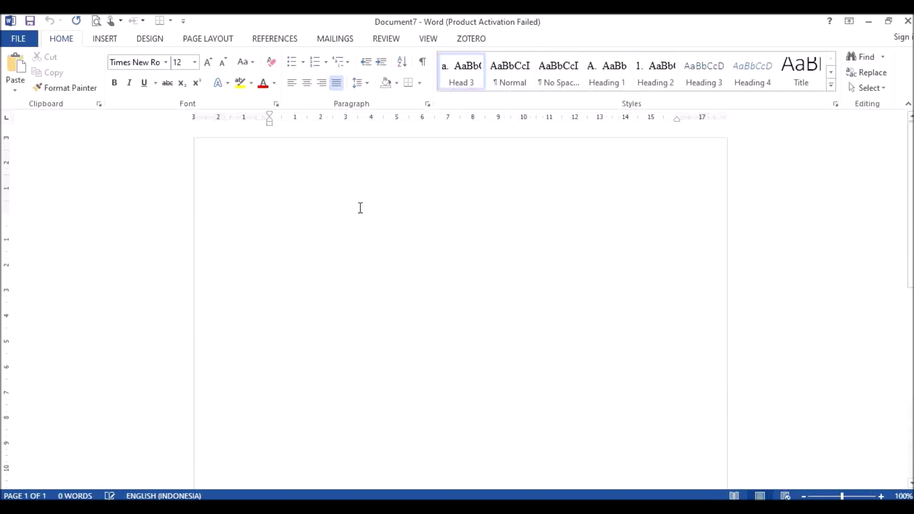
# Write the line "Statistik Penerimaan Mahasiswa Baru" in the new document.
pyautogui.write('Stati')
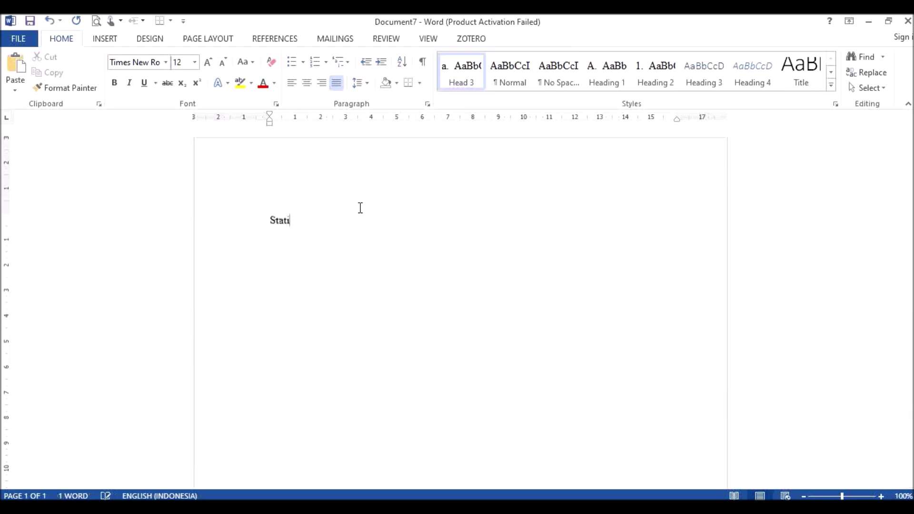
pyautogui.write('stik Penemua')
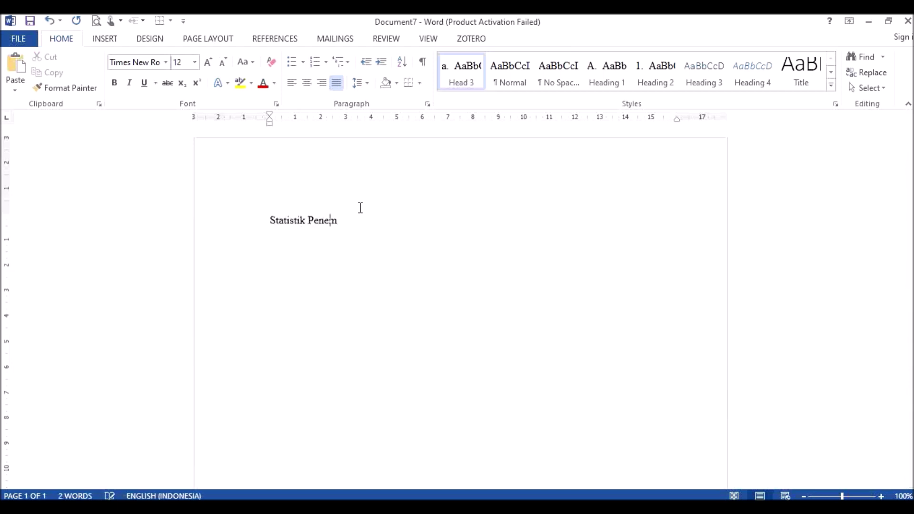
pyautogui.press('BackSpace')
pyautogui.press('BackSpace')
pyautogui.press('BackSpace')
pyautogui.write('rimaan Mahasiswa Baru')
# Test the template's styles on the "Statistik Penerimaan Mahasiswa Baru" line by applying Heading 1, Heading 2 and finally Head 3.
pyautogui.click(267, 220)
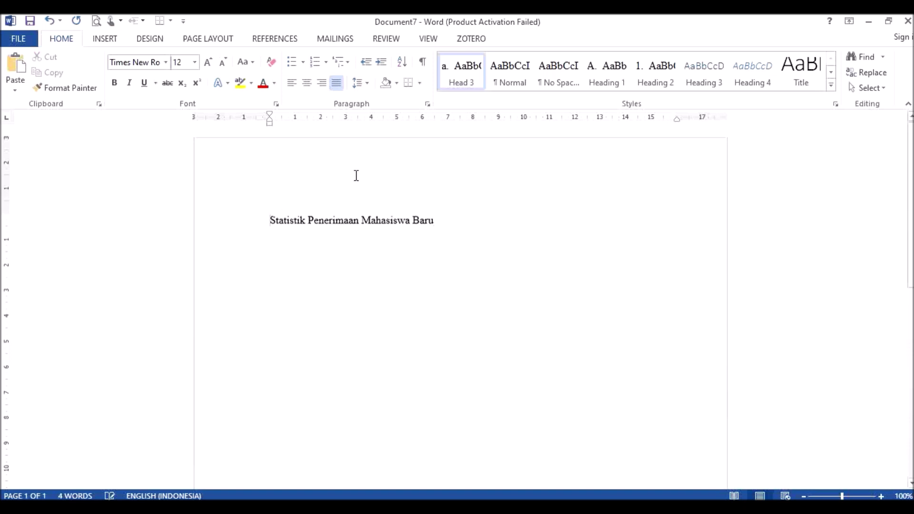
pyautogui.click(604, 84)
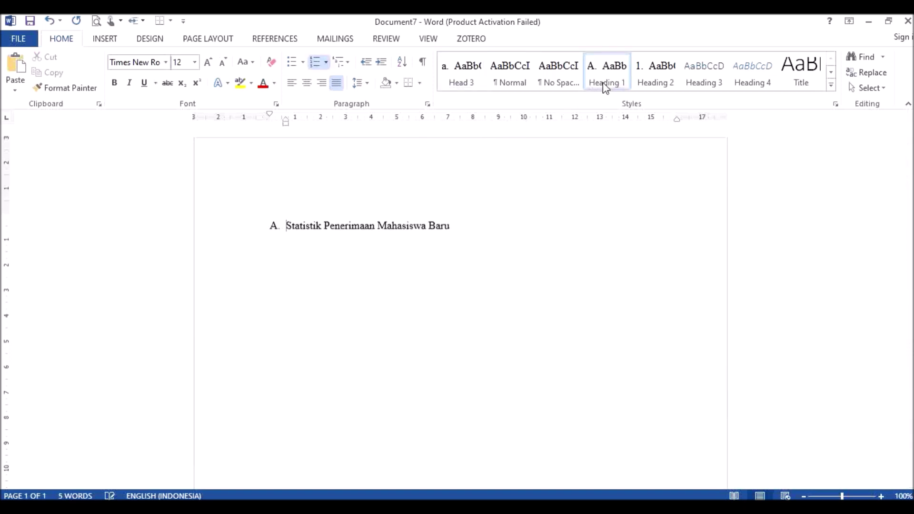
pyautogui.click(658, 82)
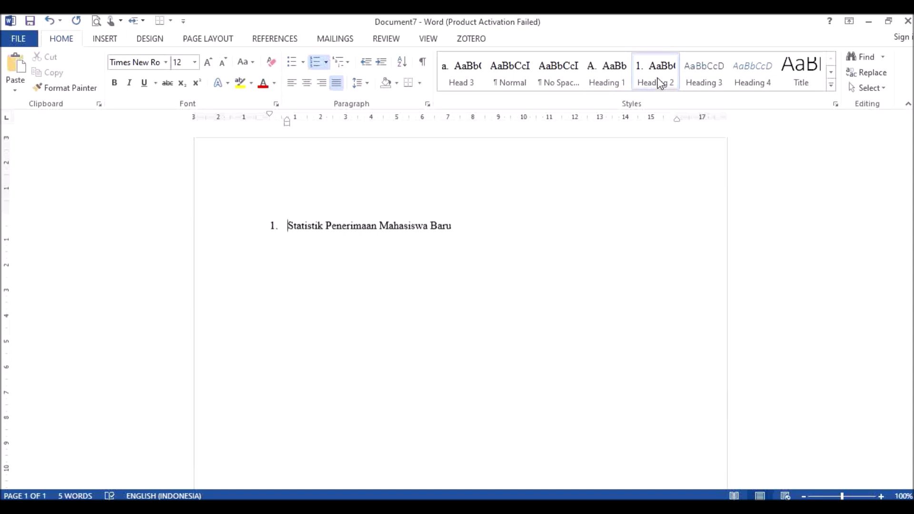
pyautogui.click(459, 80)
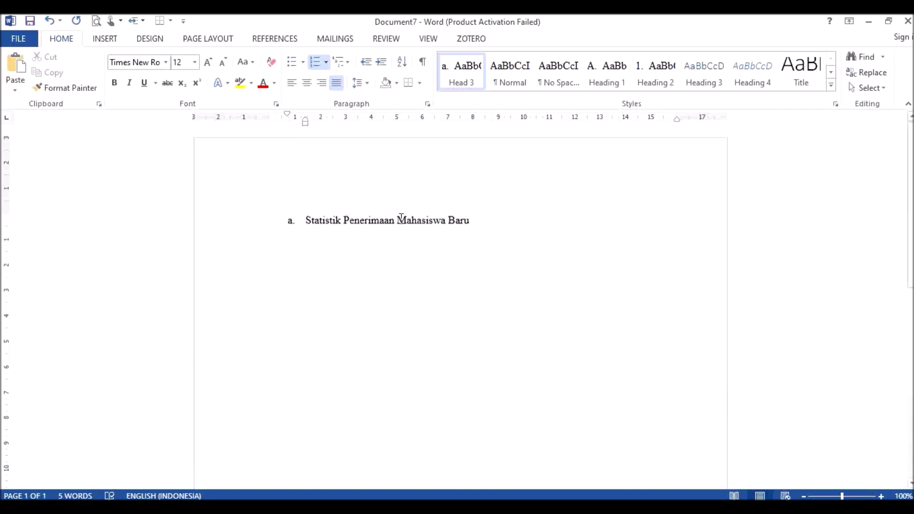
pyautogui.click(480, 220)
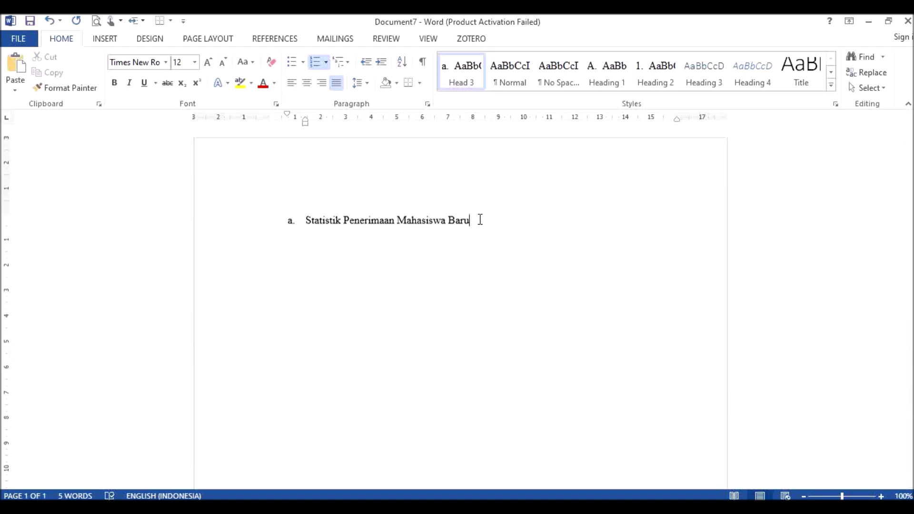